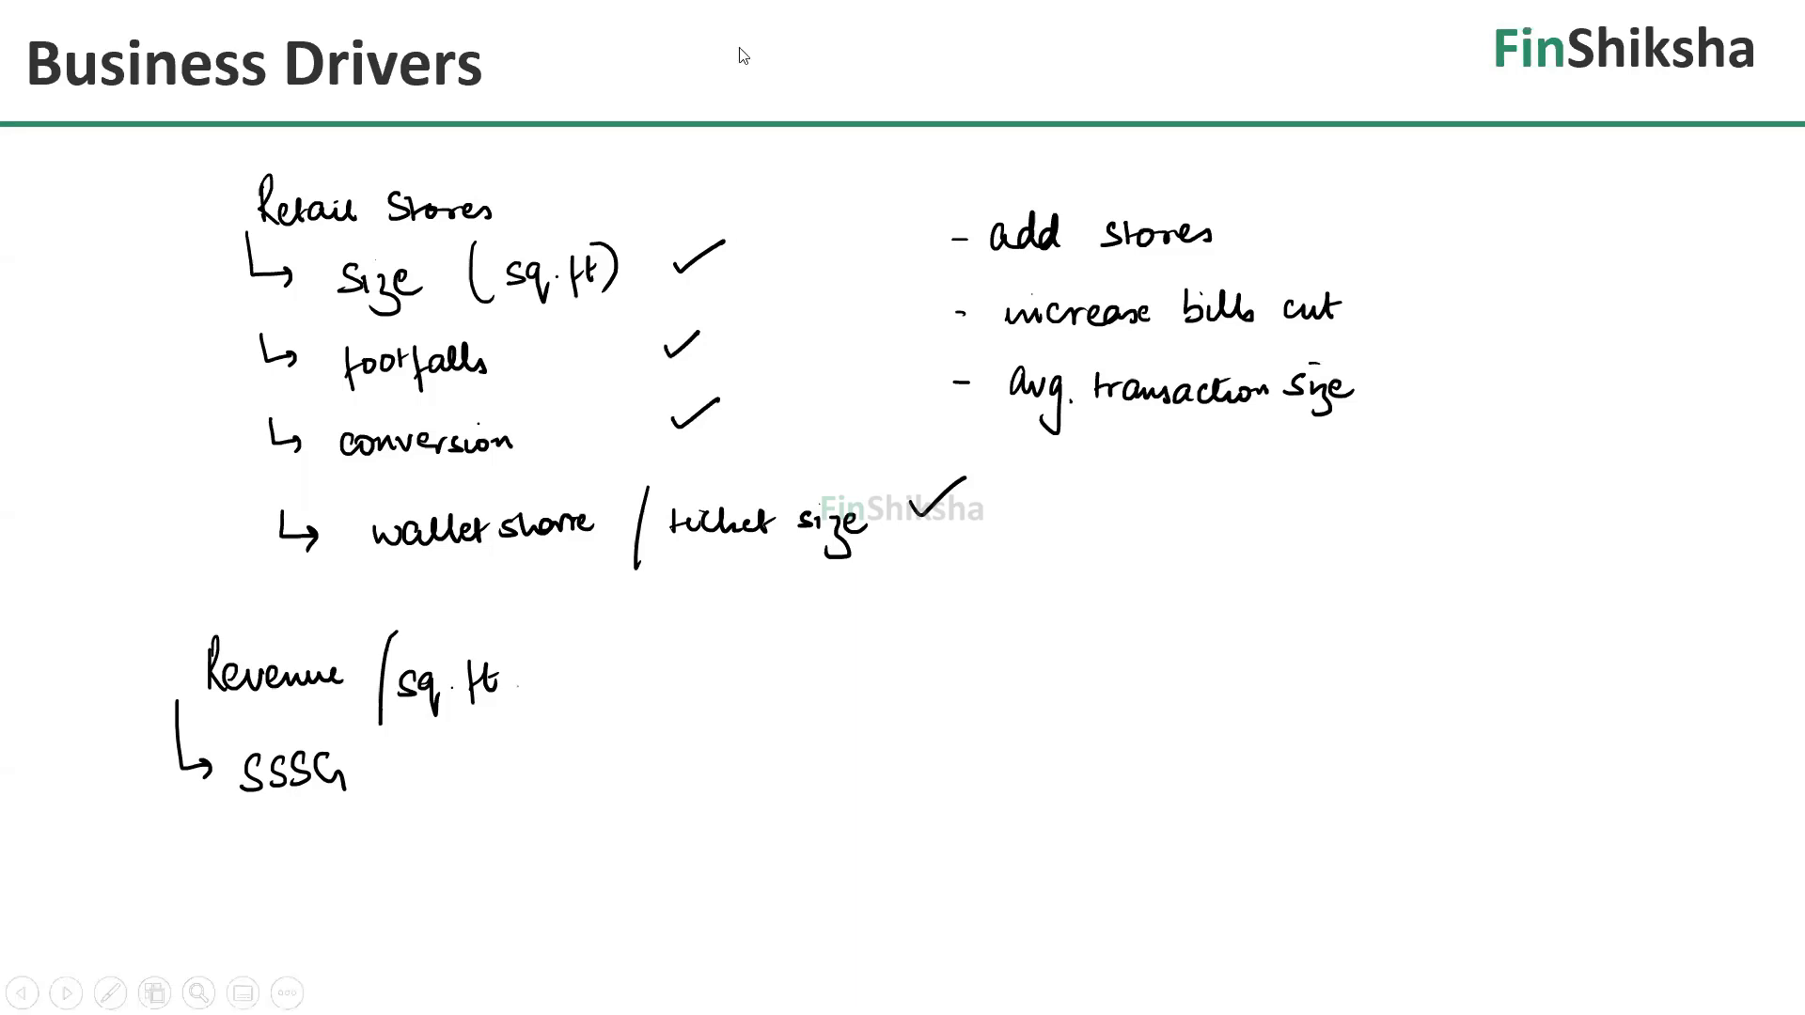
- Switch to the Avenue Supermarts Excel workbook on the Assumptions sheet
key("alt+Tab")
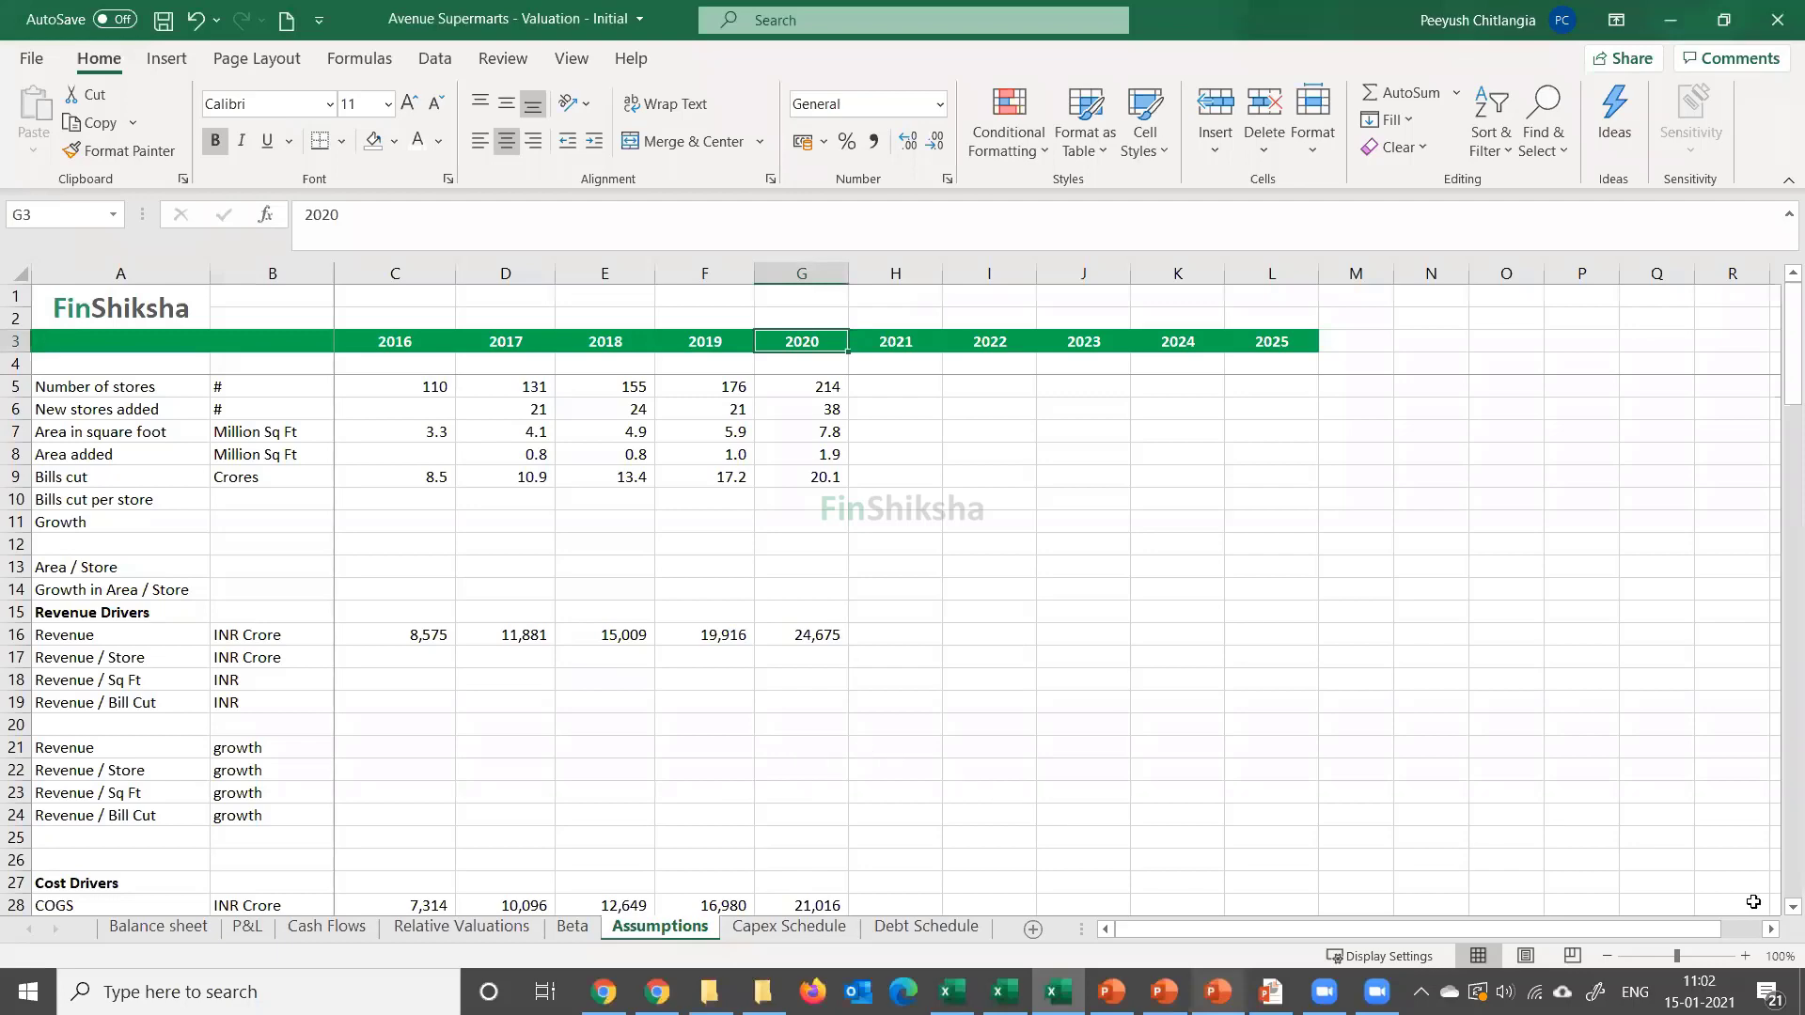
- Zoom the Assumptions sheet to 120% and select the 2020 Bills cut per store cell
left_click(1744, 955)
left_click(1744, 956)
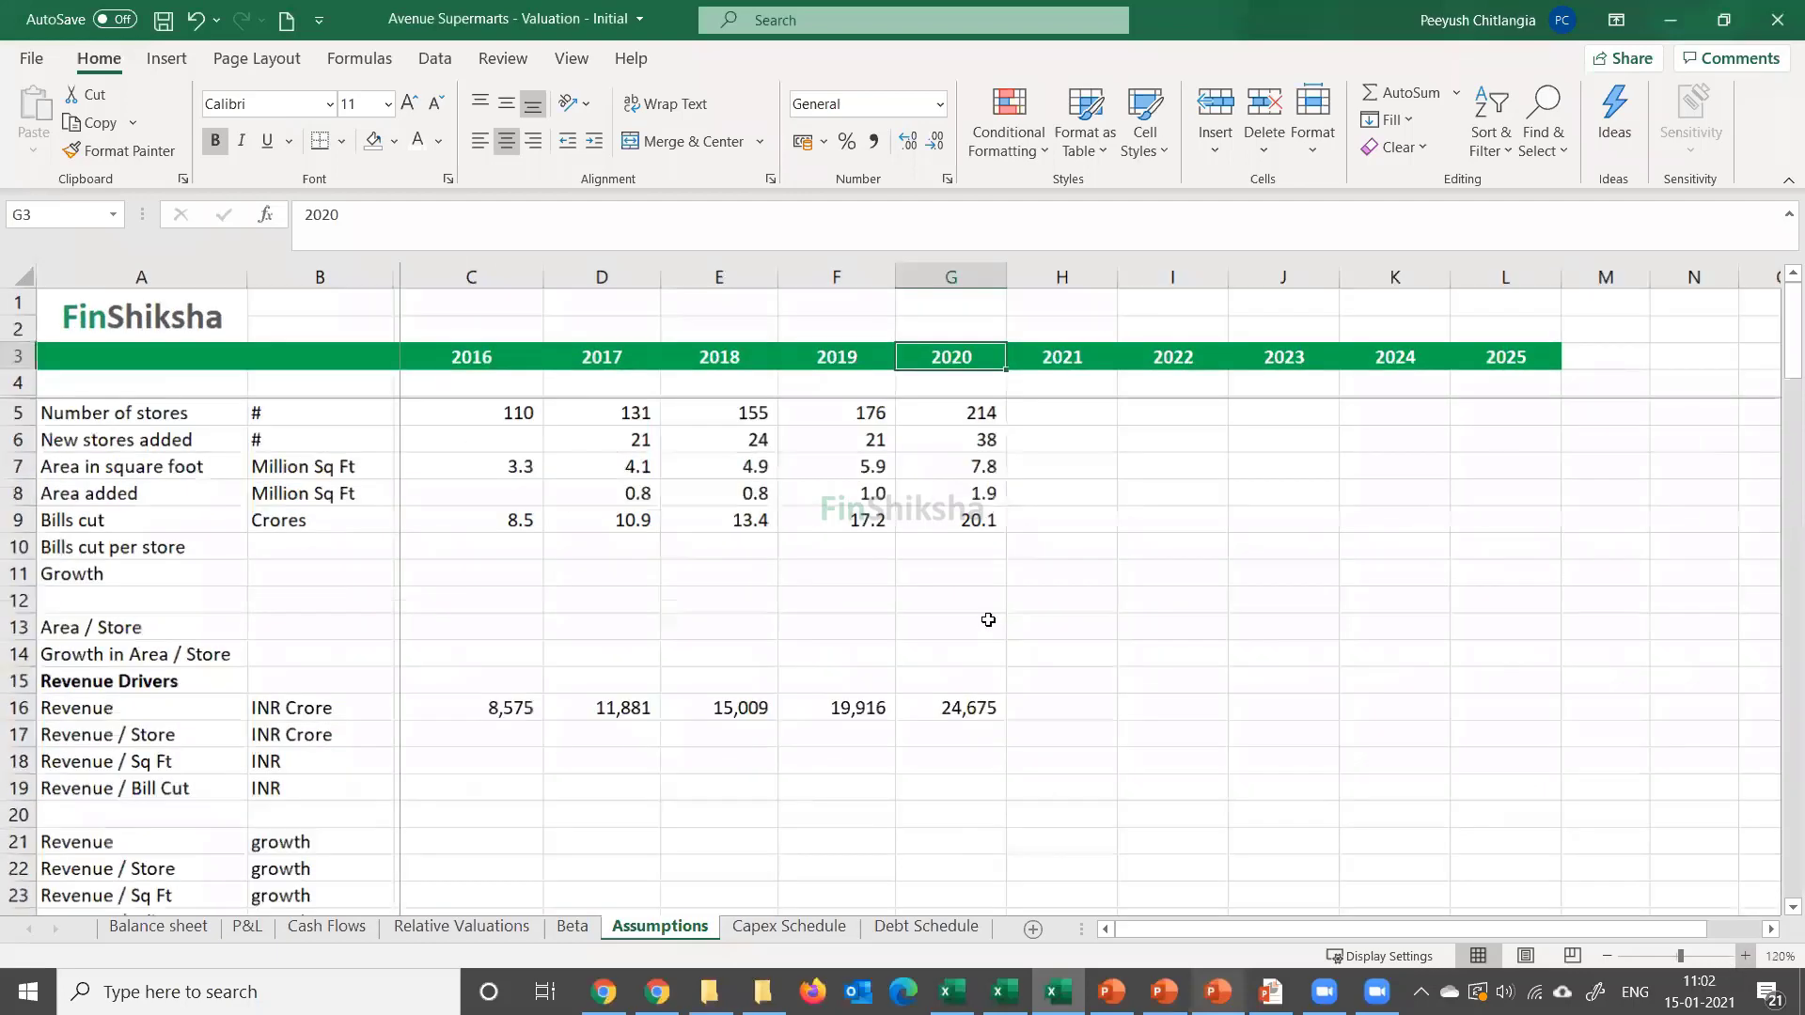
left_click(989, 625)
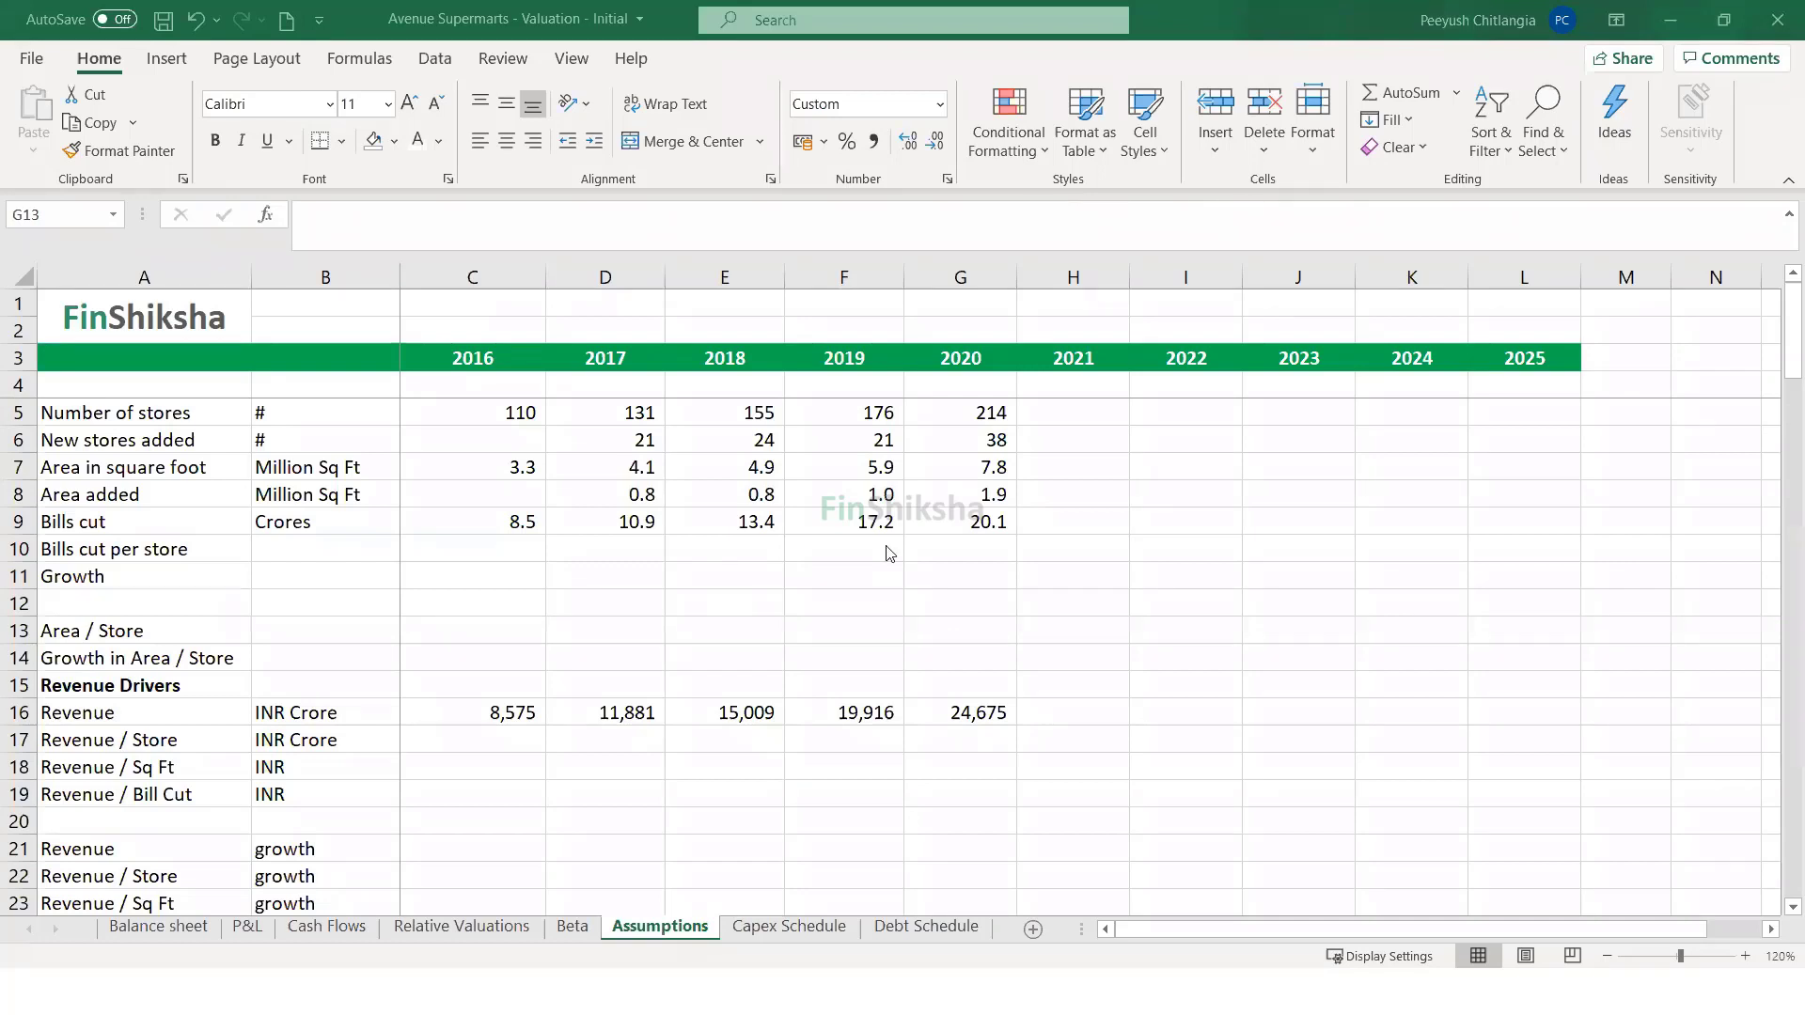
left_click(967, 546)
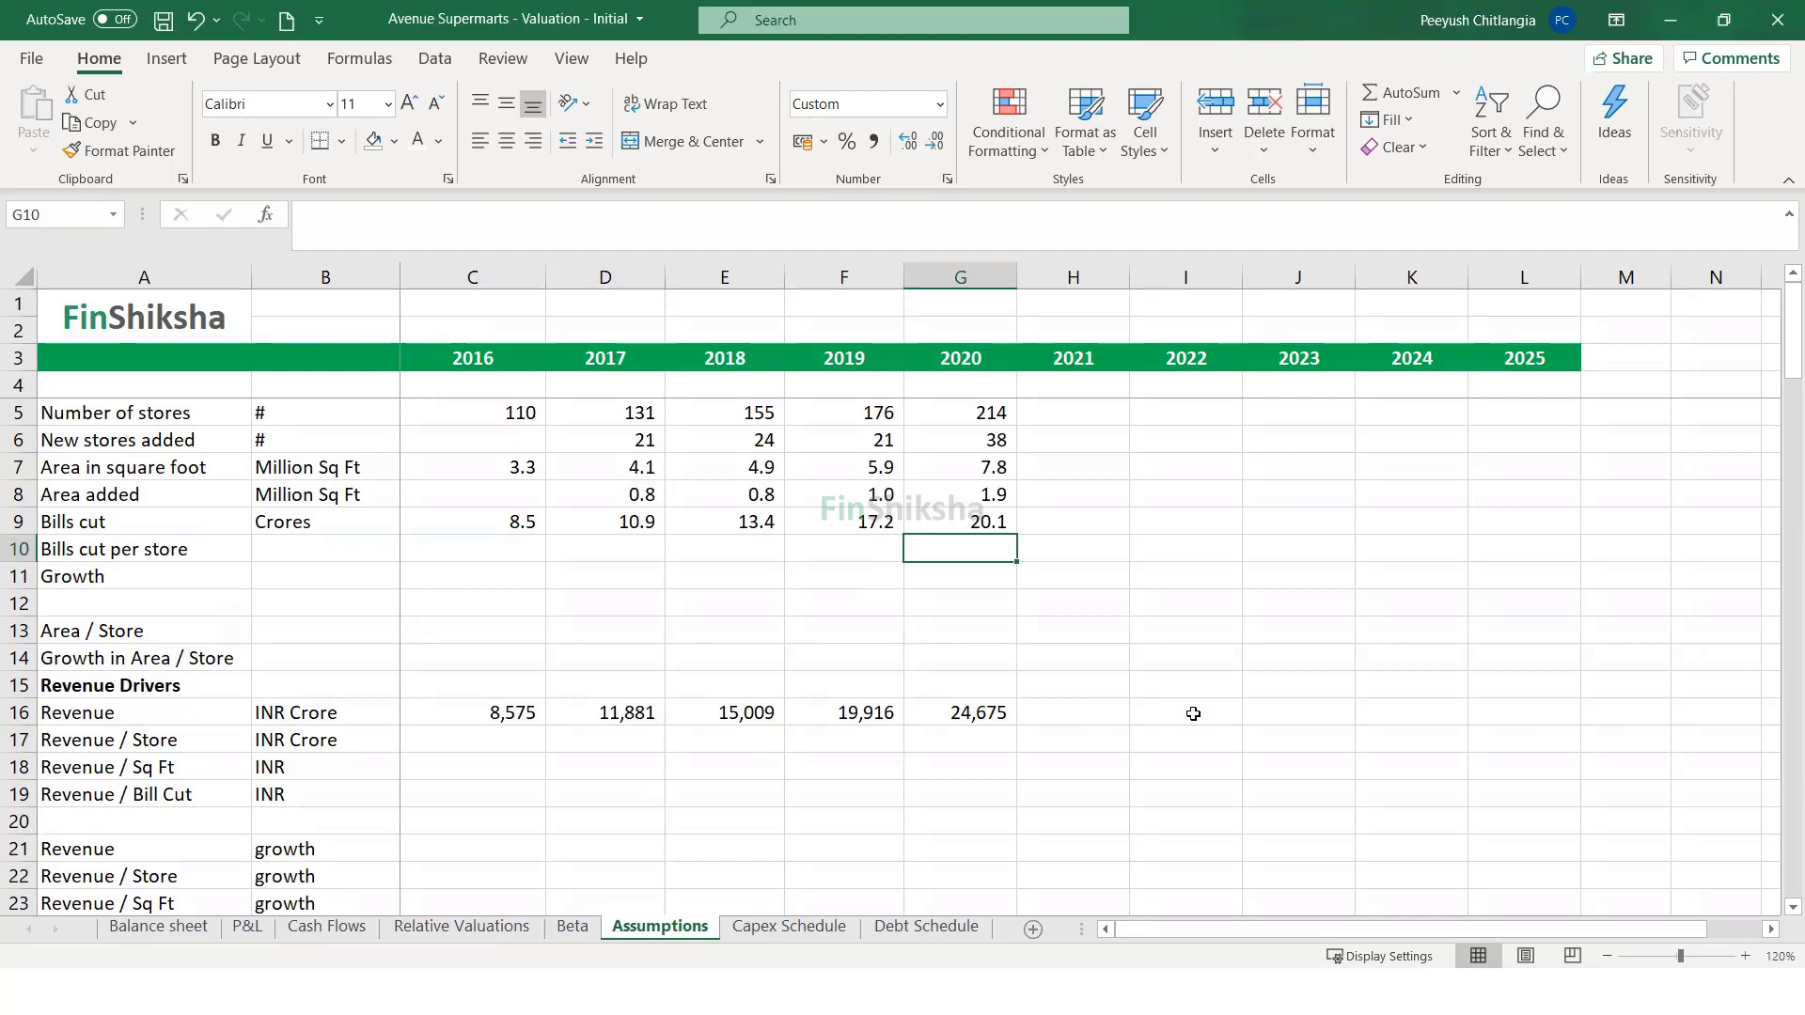
- Enter # as the unit for Bills cut per store
key("Left")
key("Left")
key("Left")
key("Left")
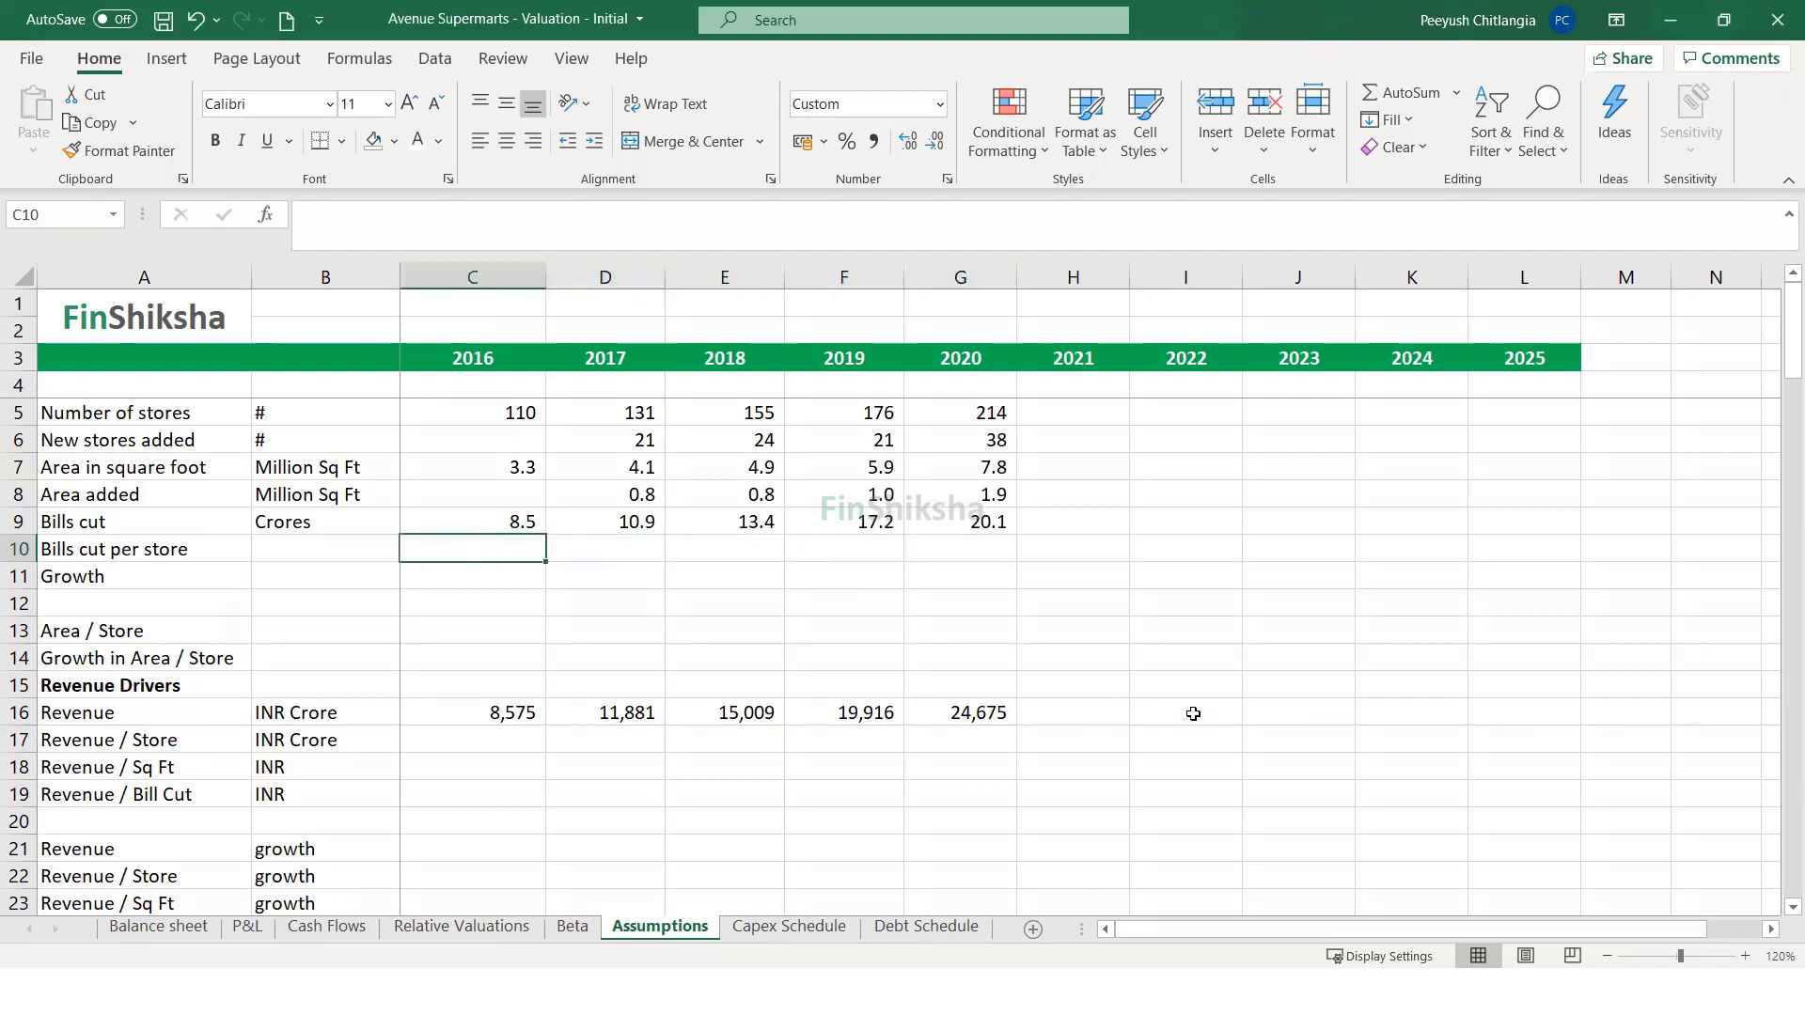
key("Left")
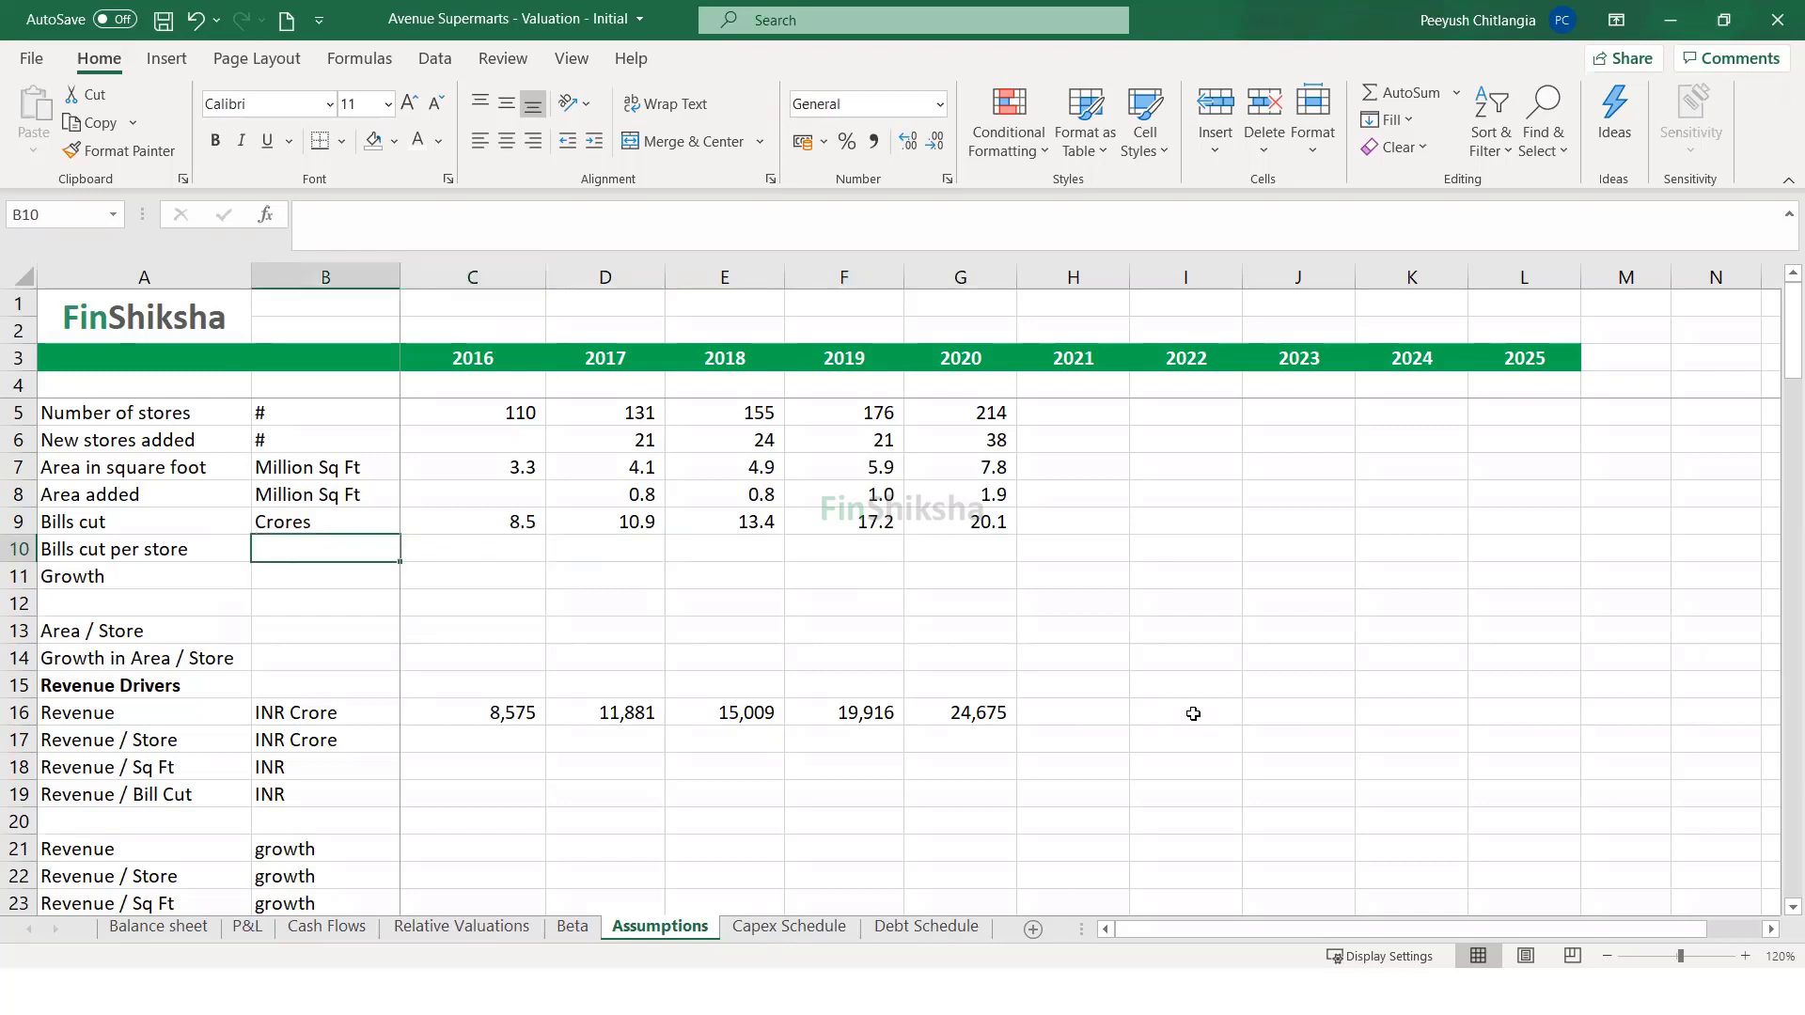
type("#")
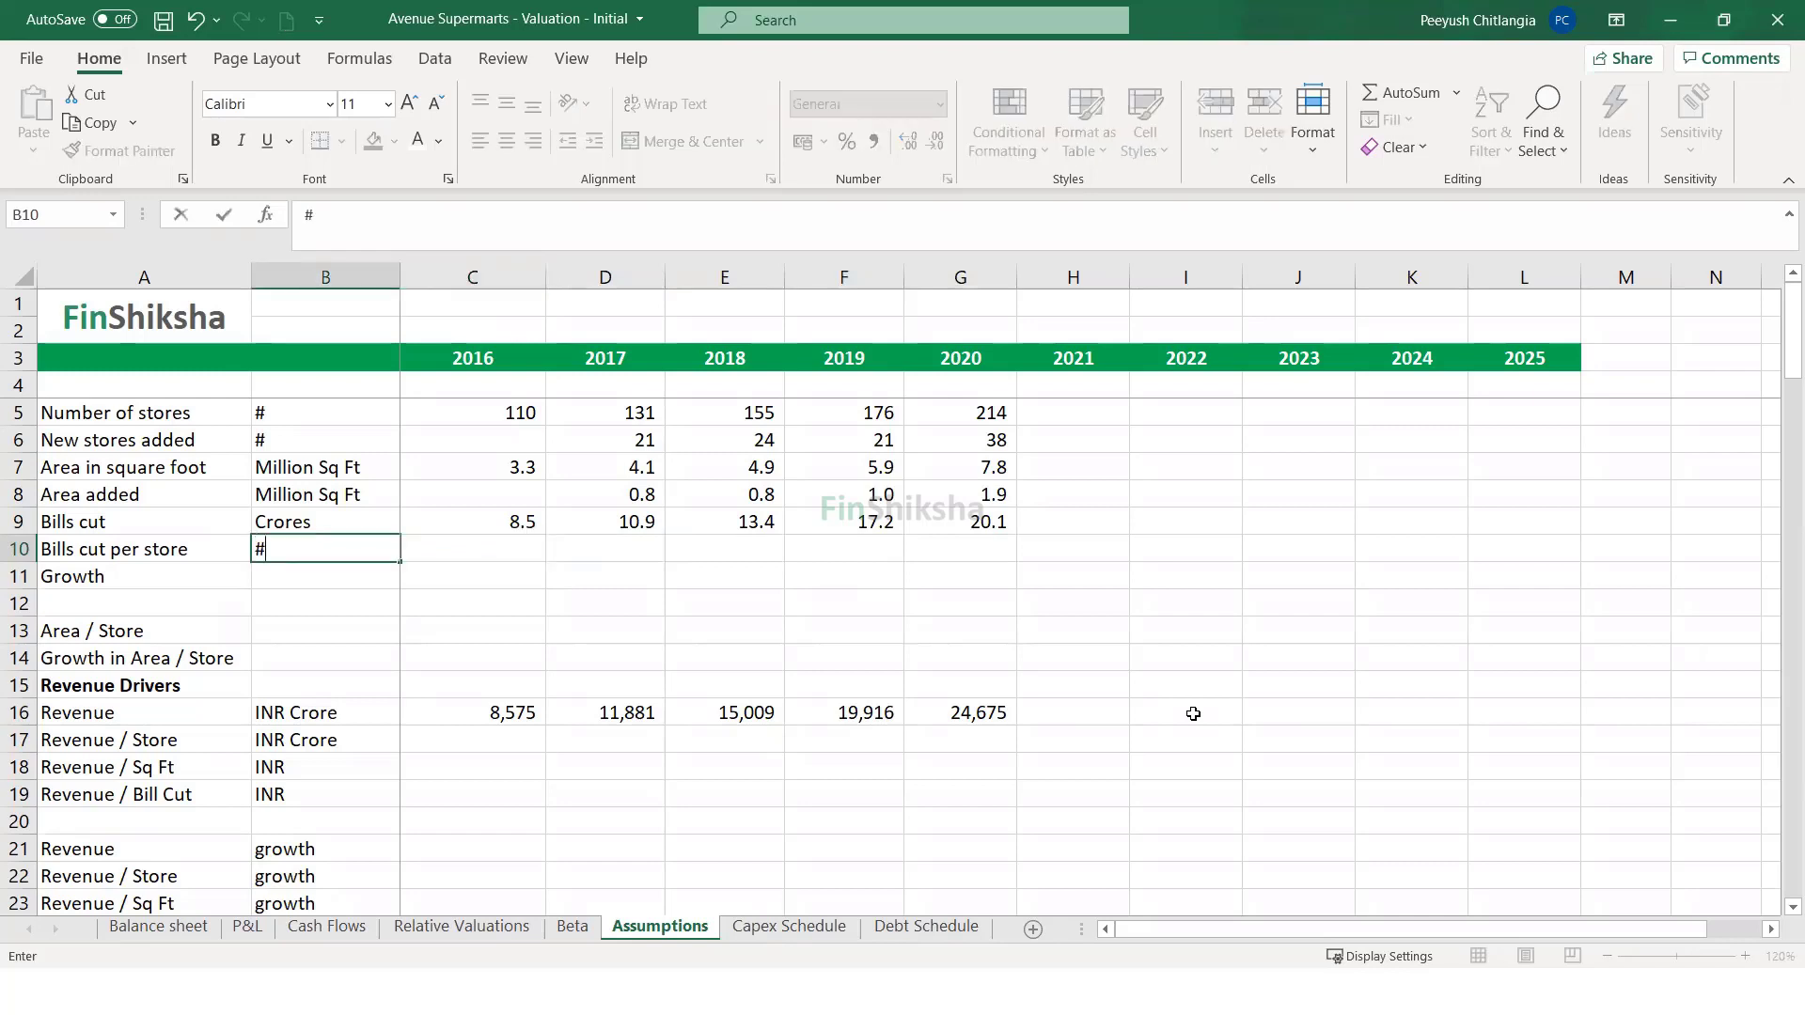
key("Right")
- Compute Bills cut per store as =C9*10^7/C5 and copy it across 2017–2020
type("=")
key("Up")
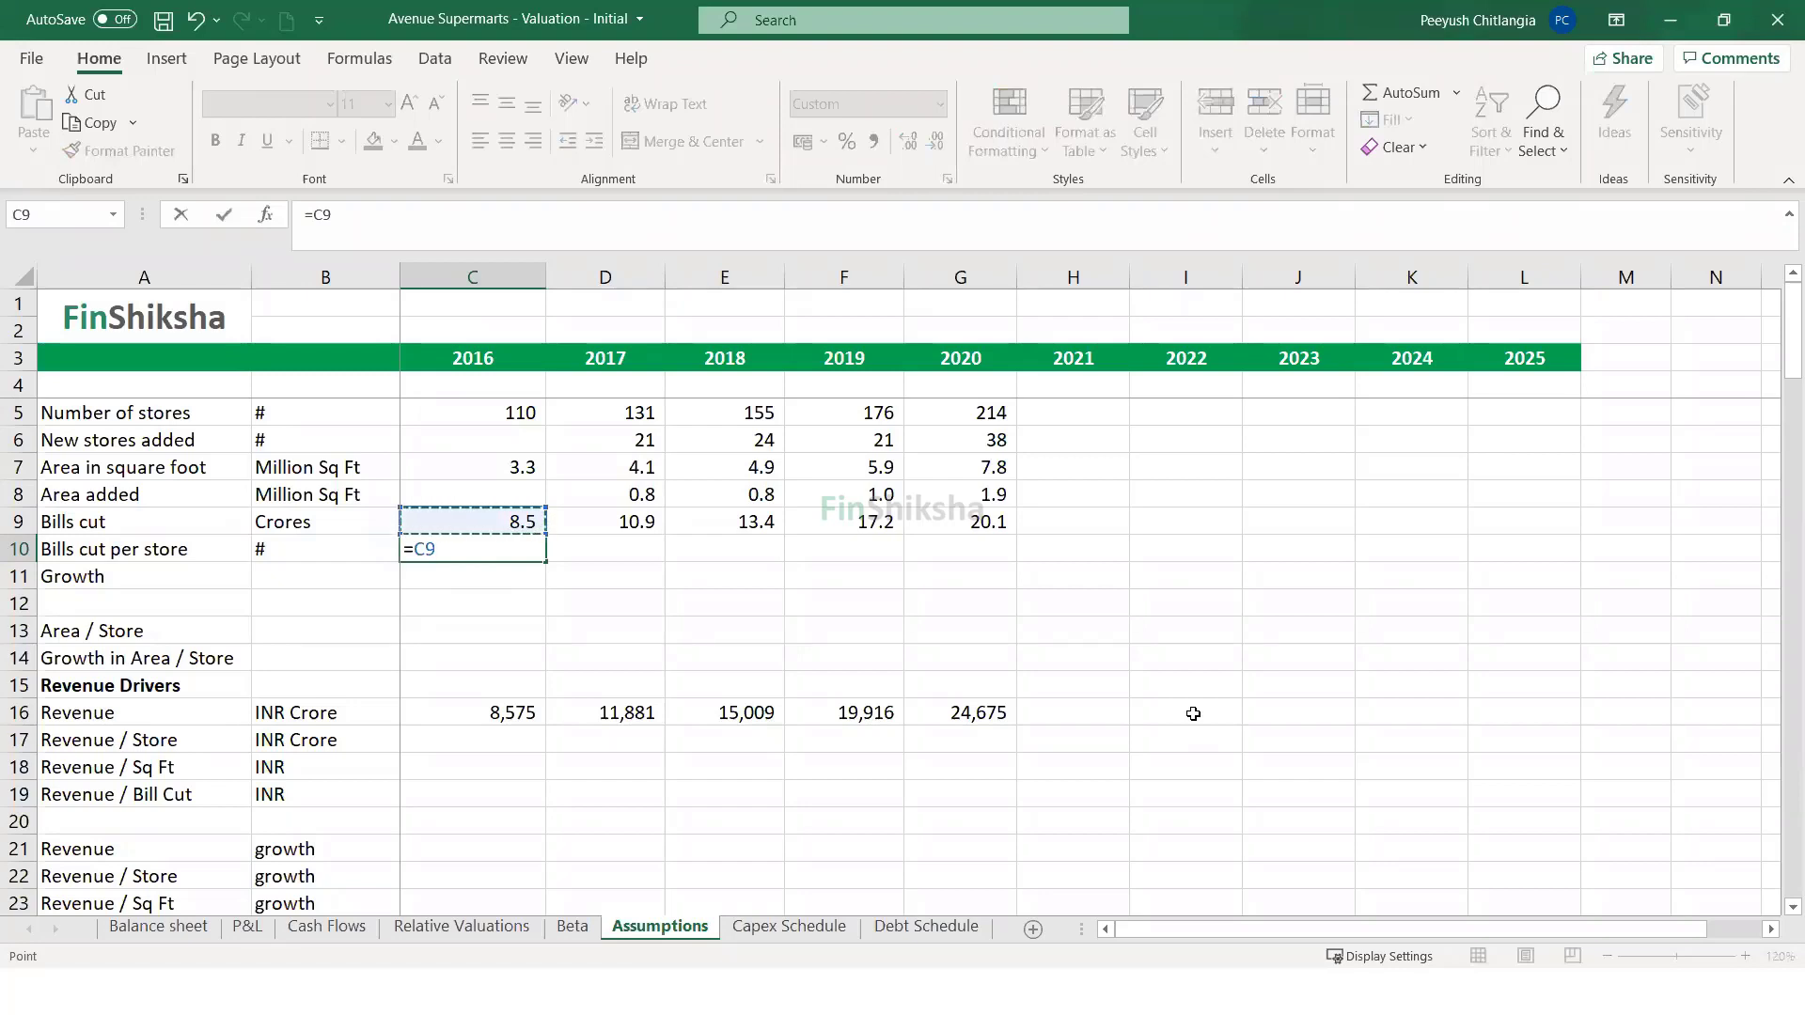
type("*10^7/")
key("Up")
key("Up")
key("Up")
key("Up")
key("Up")
key("Return")
key("Up")
key("ctrl+c")
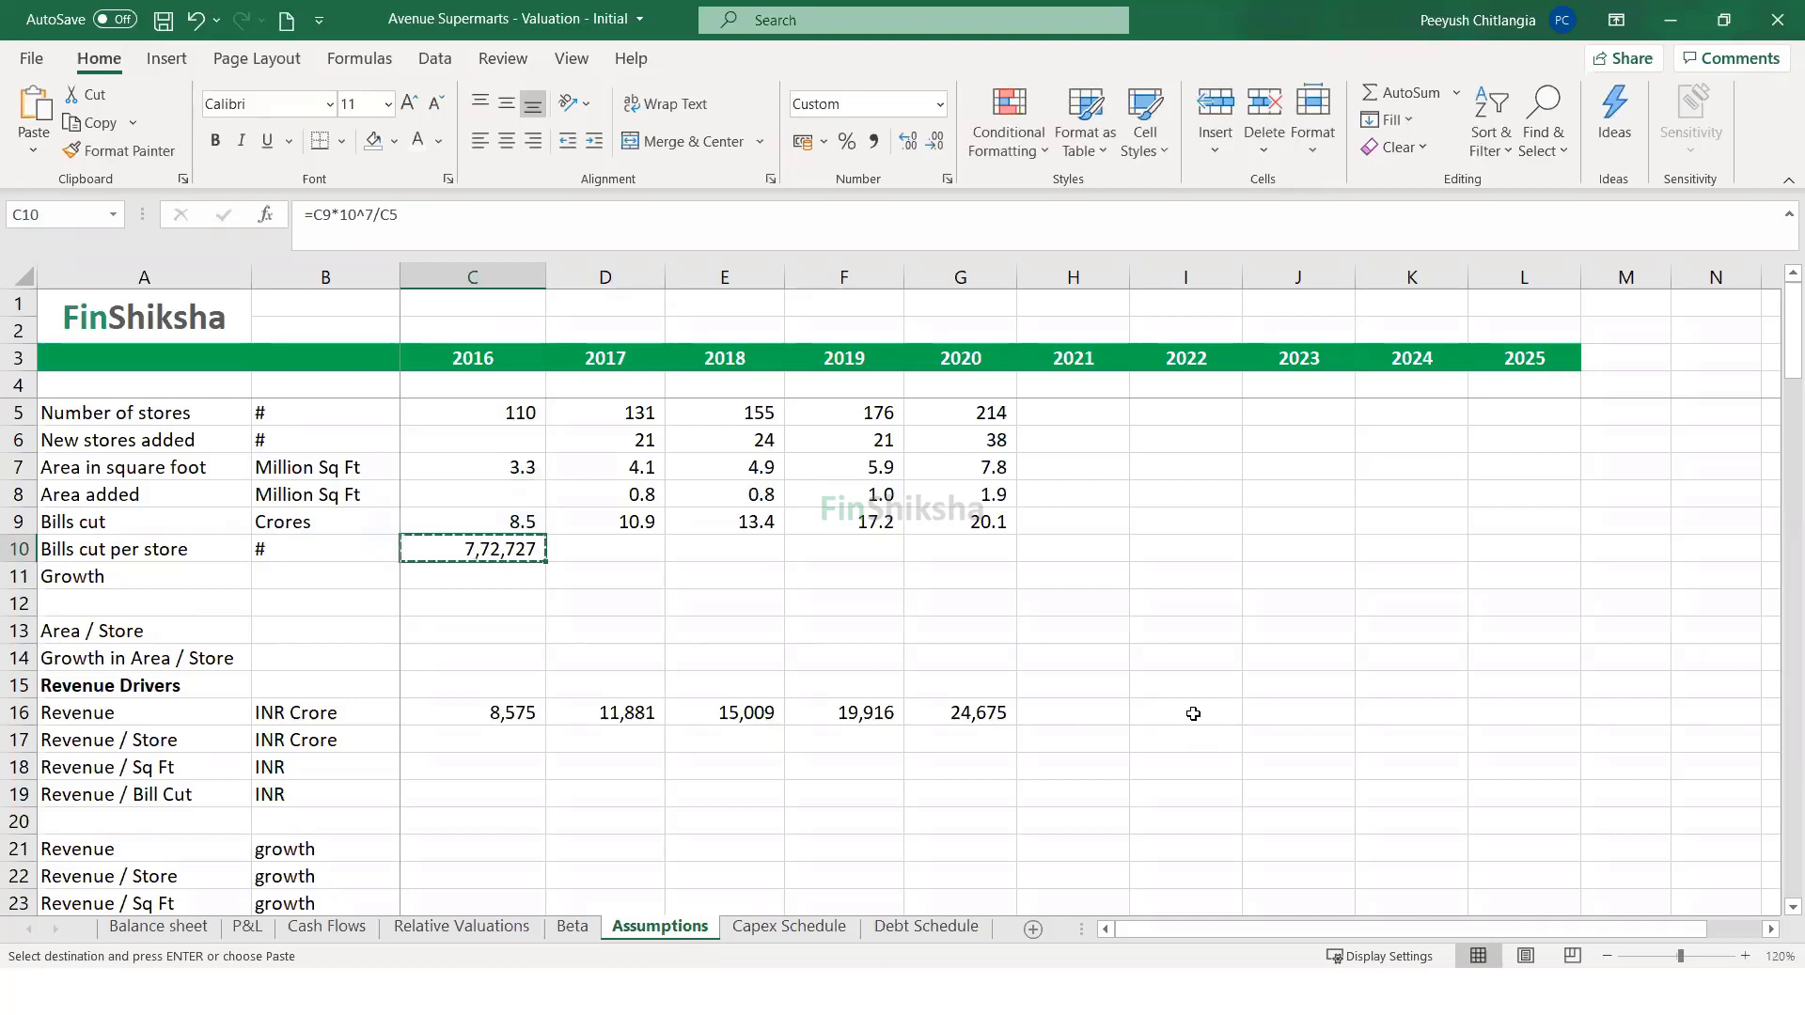
key("shift+Right")
key("shift+Right")
key("shift+Right")
key("shift+Right")
key("ctrl+v")
- Add growth =D10/C10-1 in the Growth row and fill it right to 2020
key("Down")
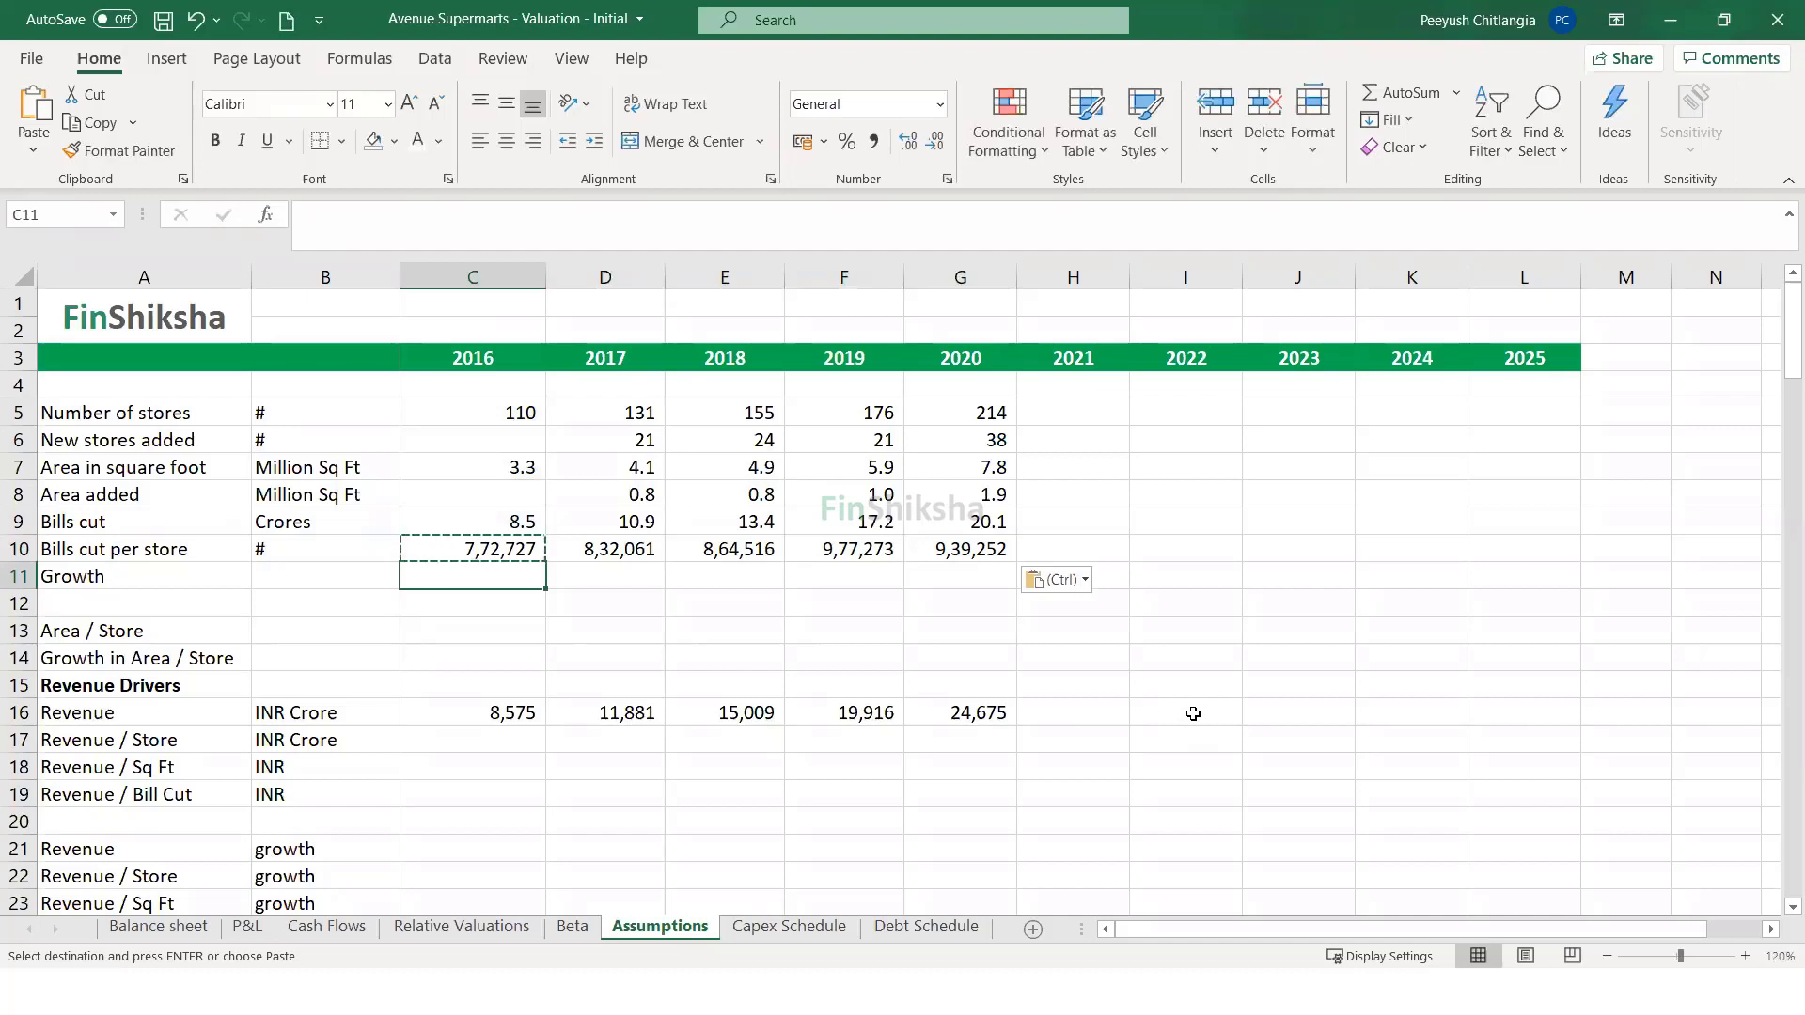
key("Right")
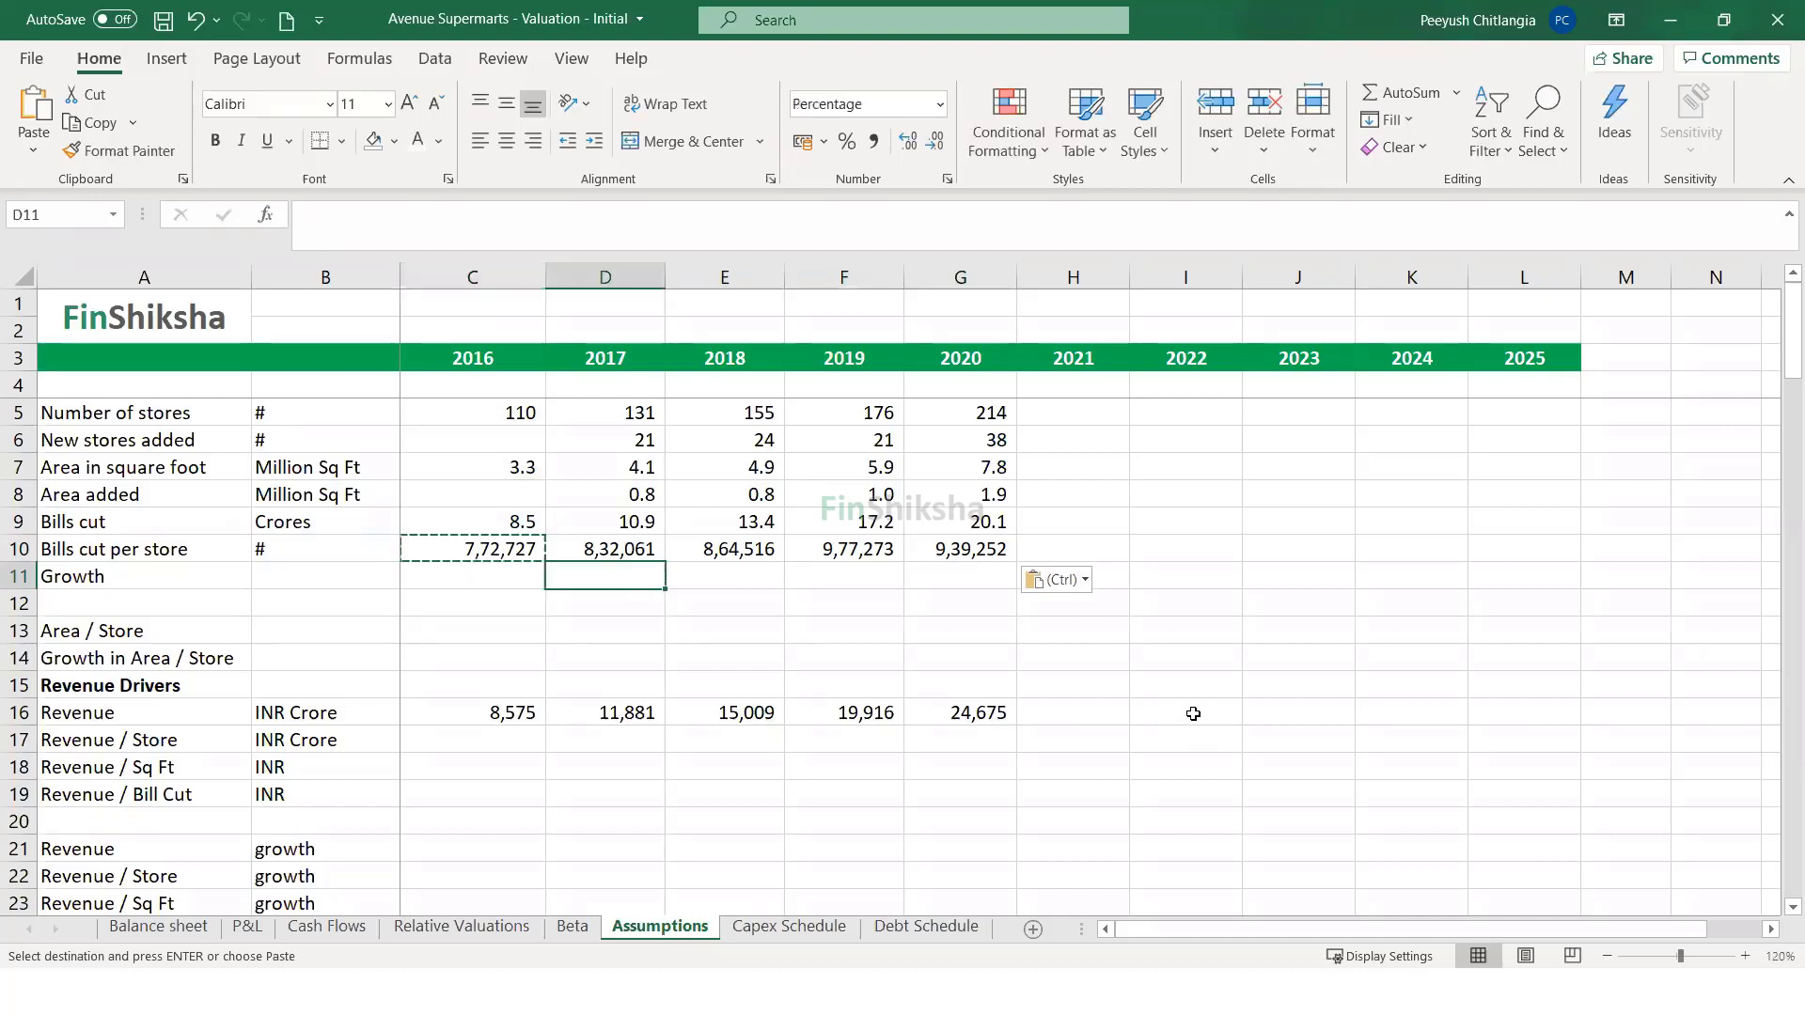
type("=")
key("Up")
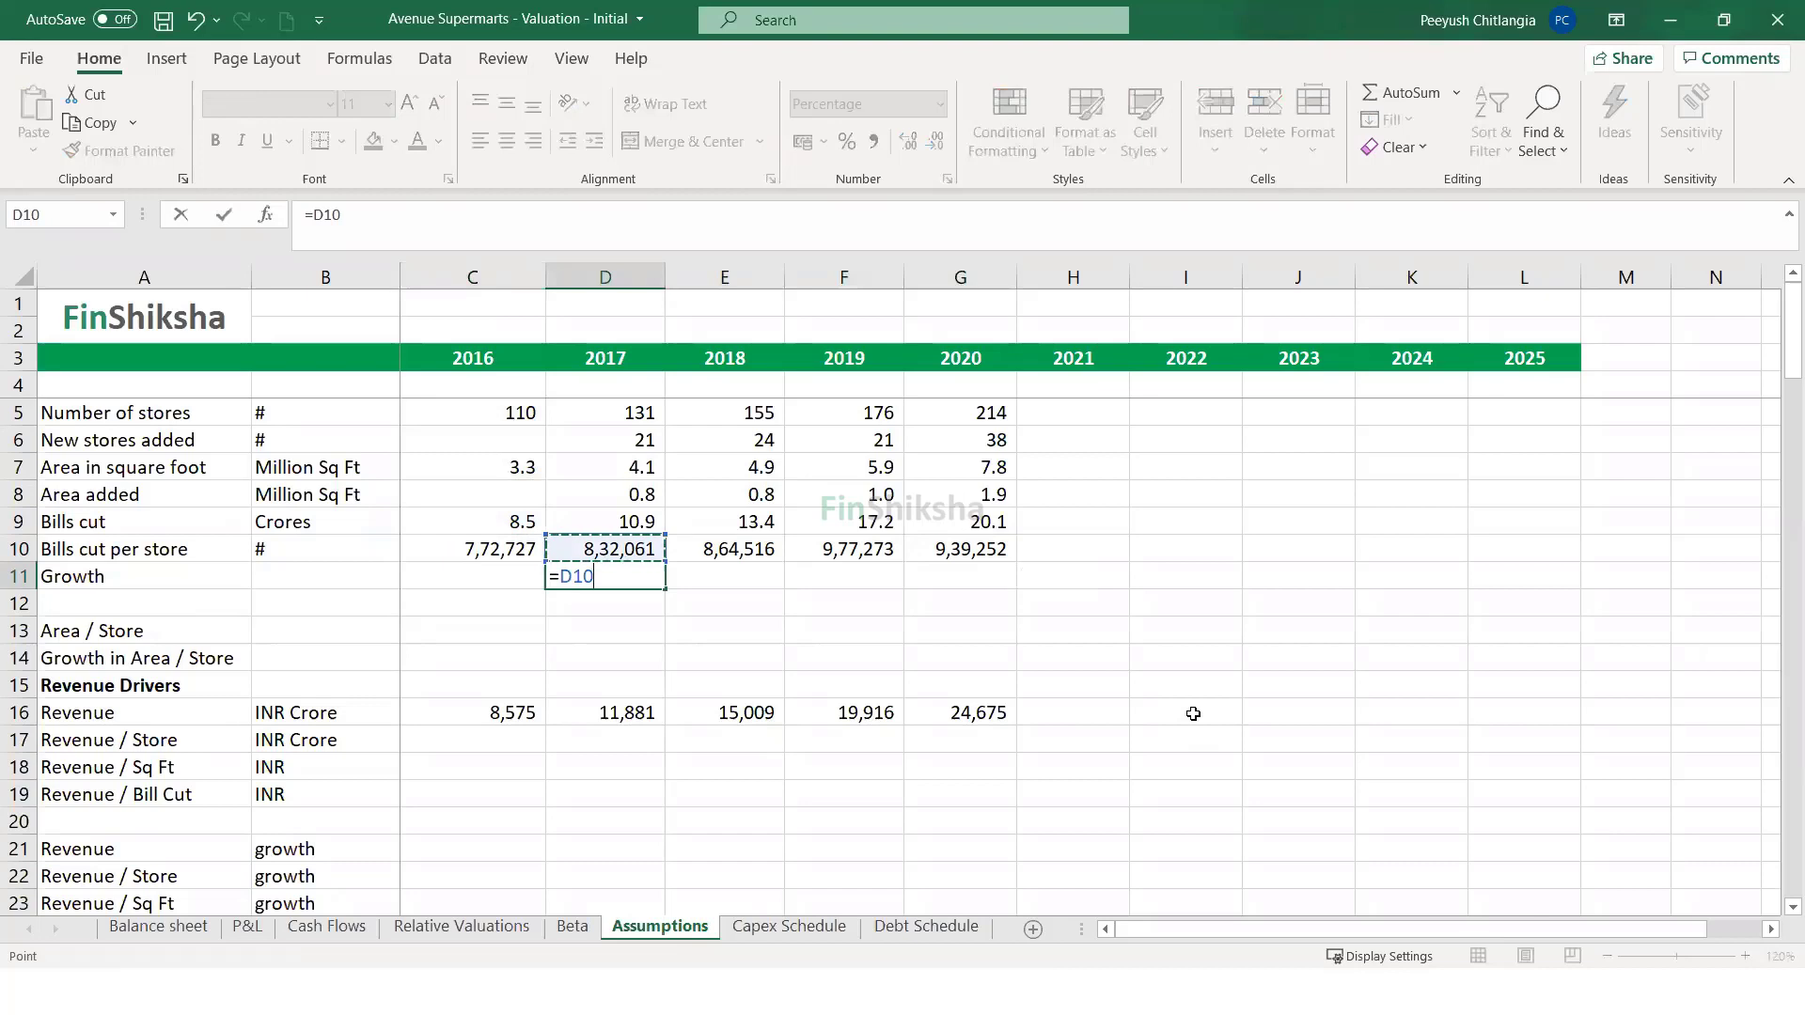
type("/")
key("Left")
type("-1")
key("ctrl+Return")
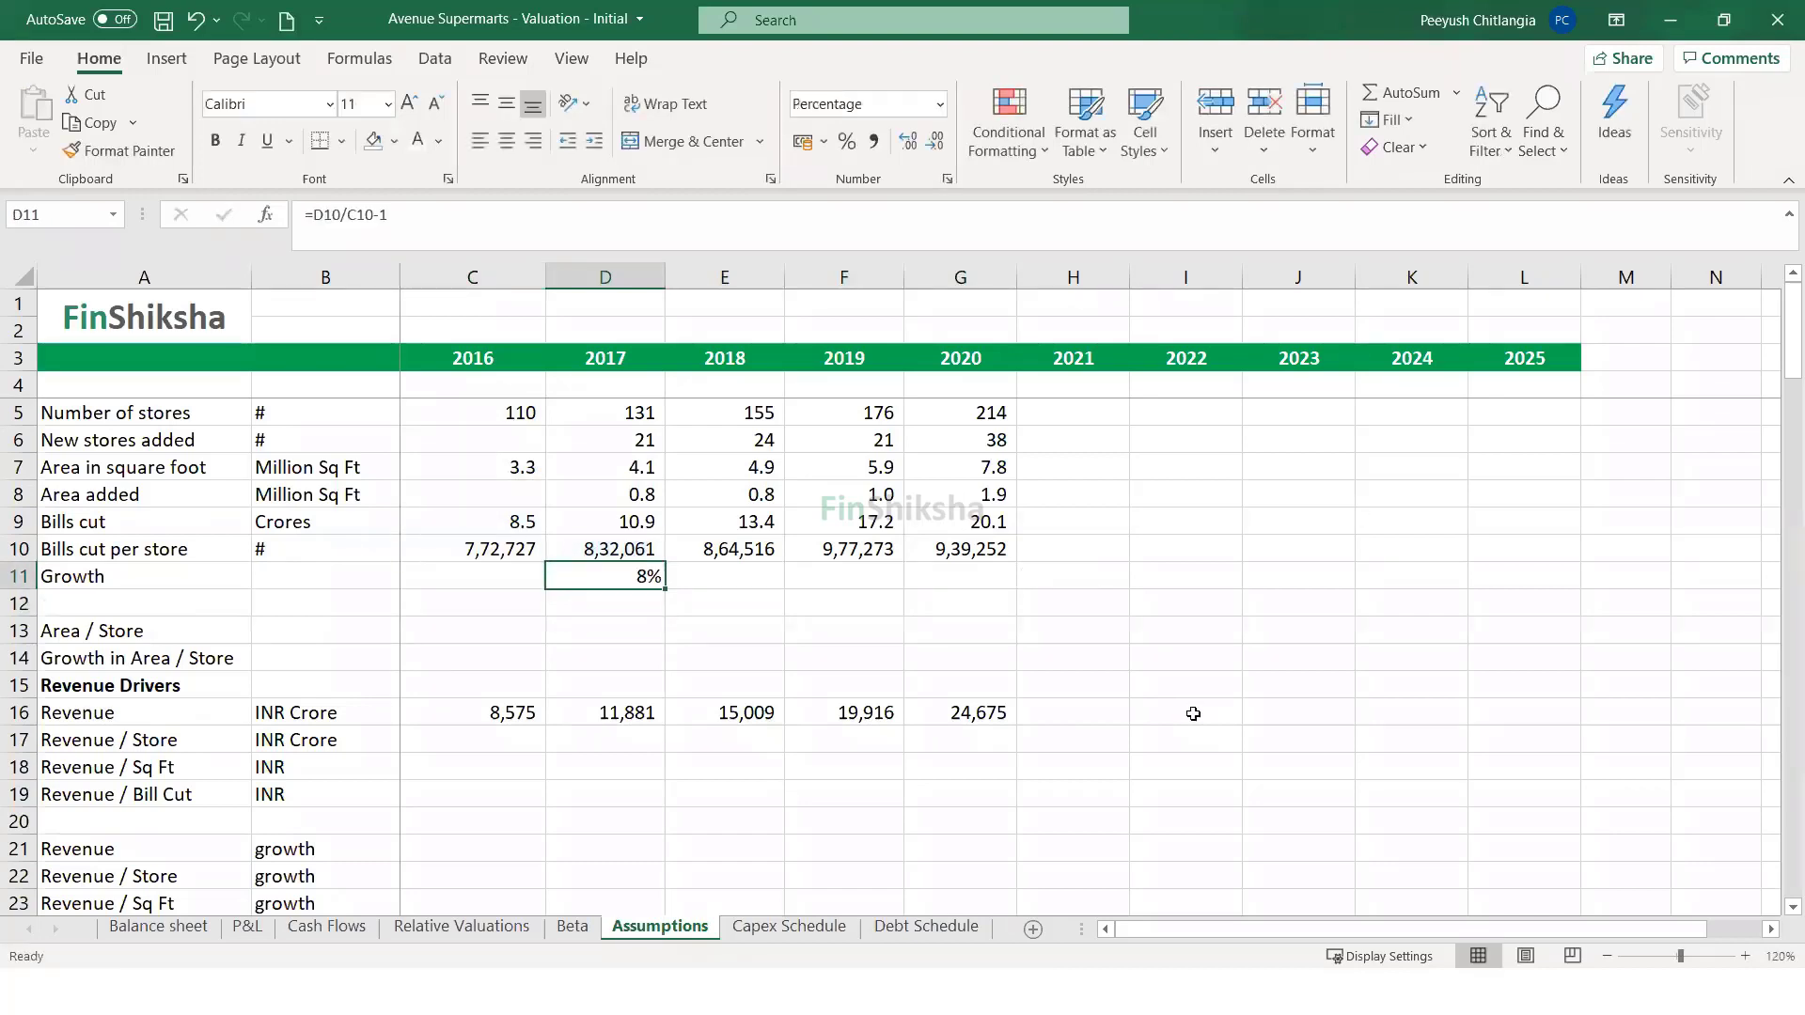
key("shift+Right")
key("shift+Right")
key("shift+Right")
key("ctrl+r")
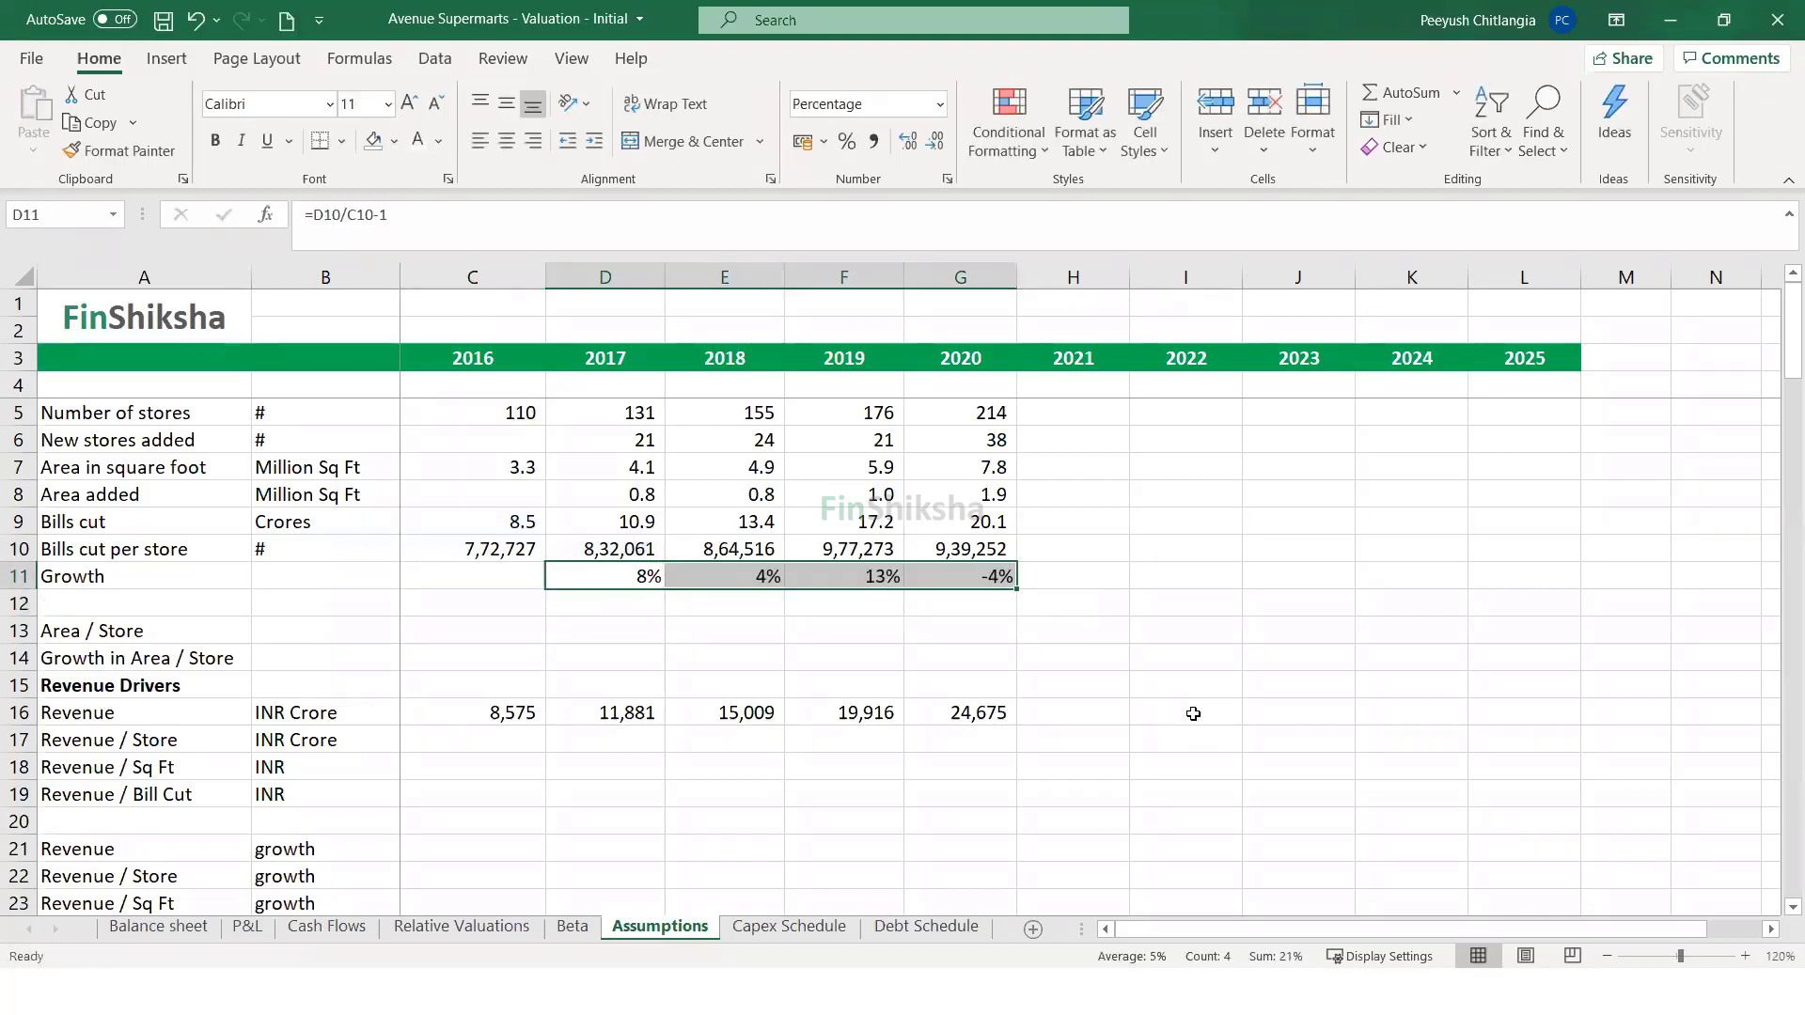
- Check the 2019 and 2020 growth formulas, then return to the Area / Store row
key("Down")
key("Down")
key("Up")
key("Up")
key("Right")
key("Right")
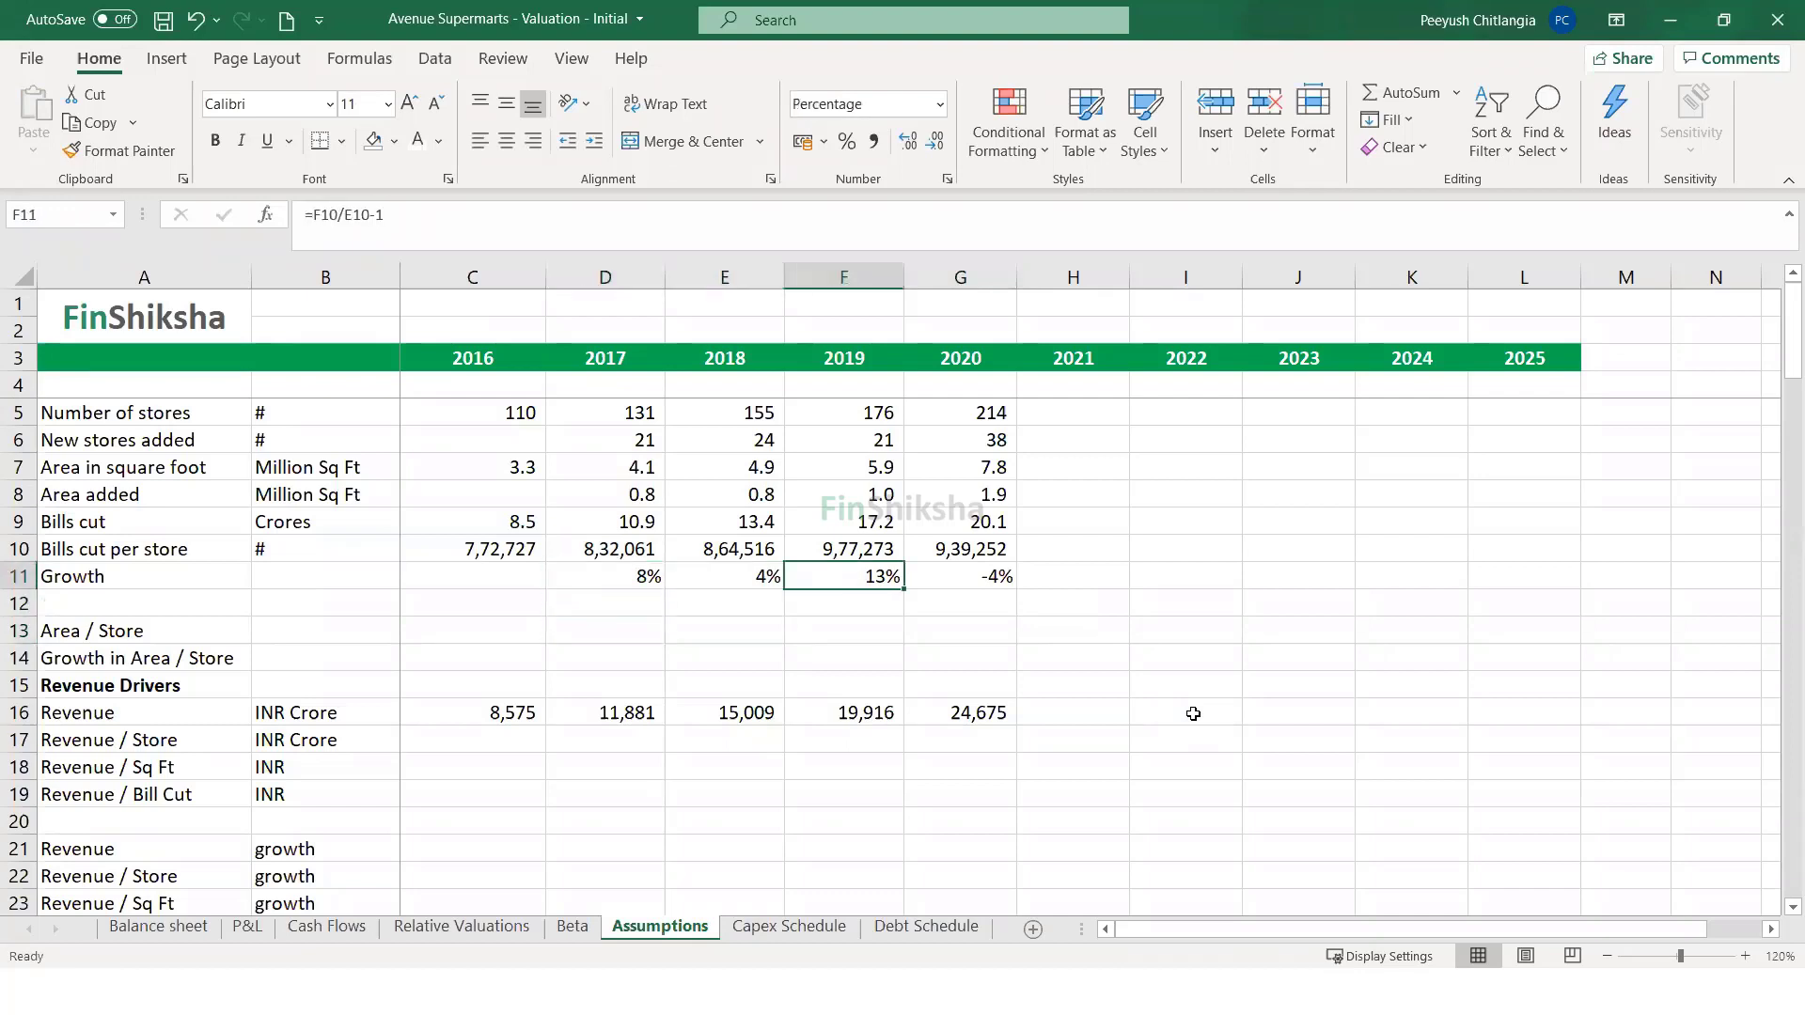
key("Right")
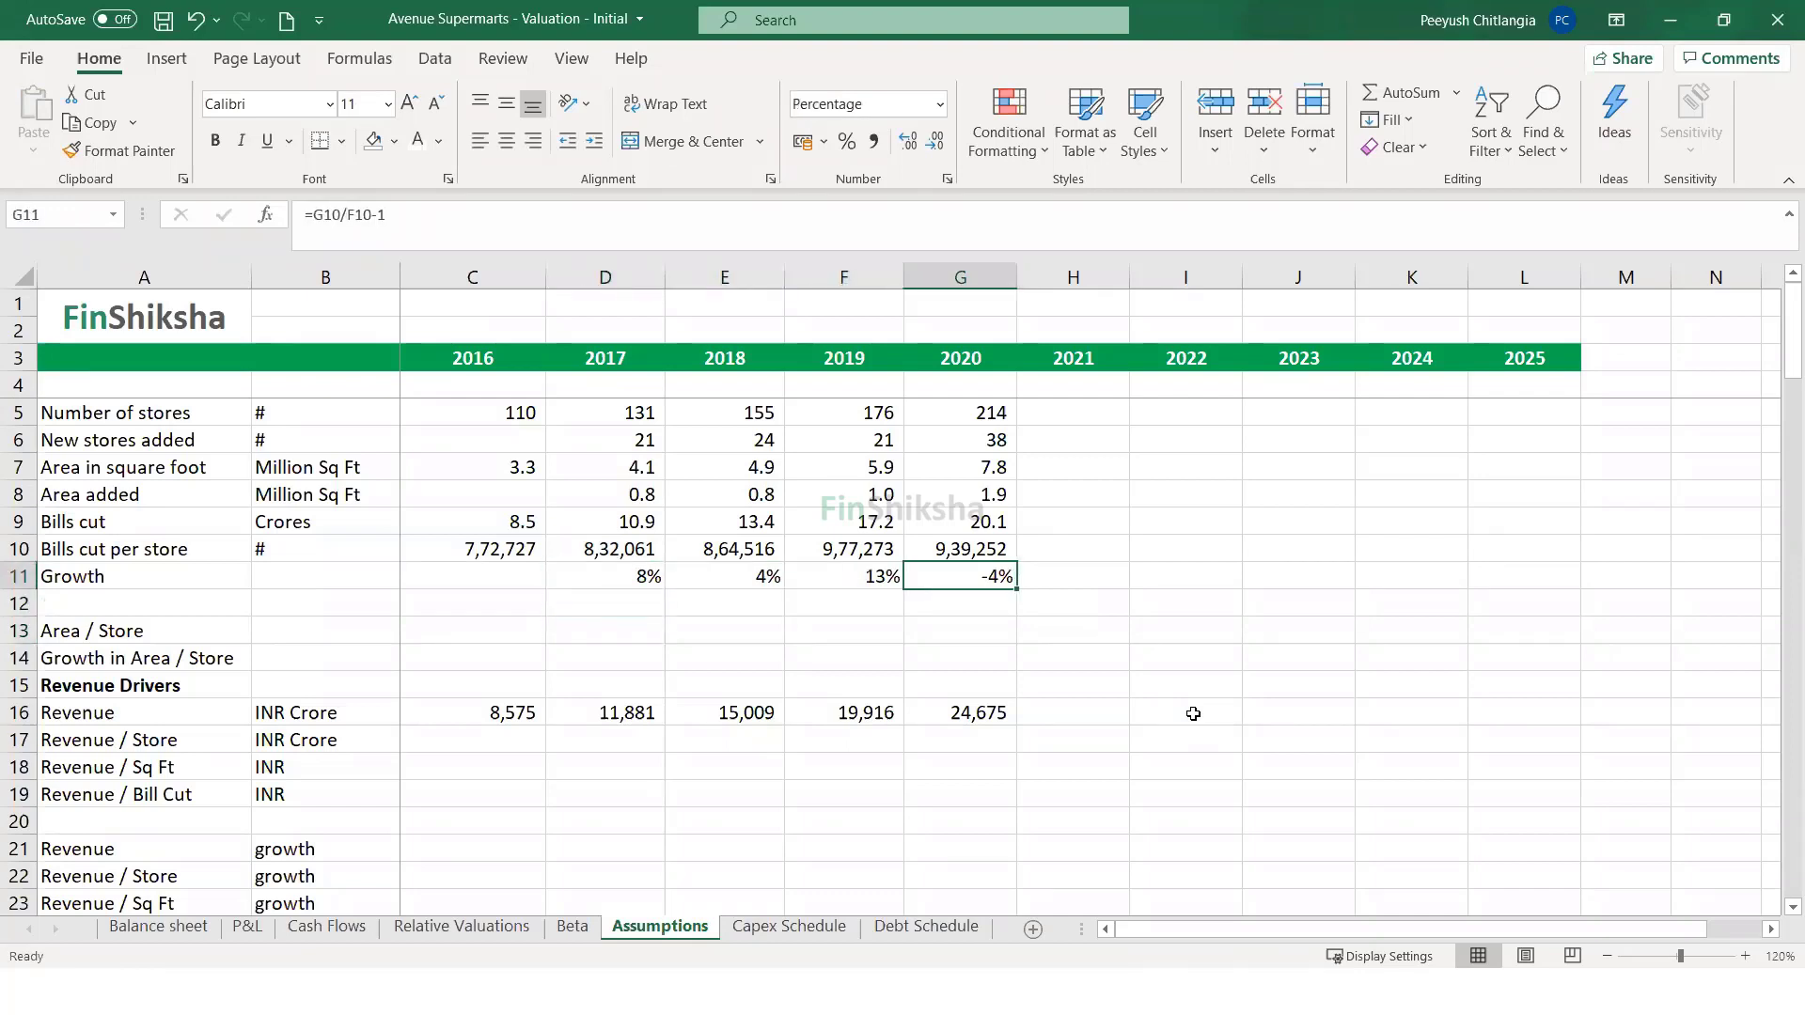
key("Down")
key("Down")
key("Down")
key("Down")
key("Down")
key("Up")
key("Up")
key("Up")
key("Left")
key("Home")
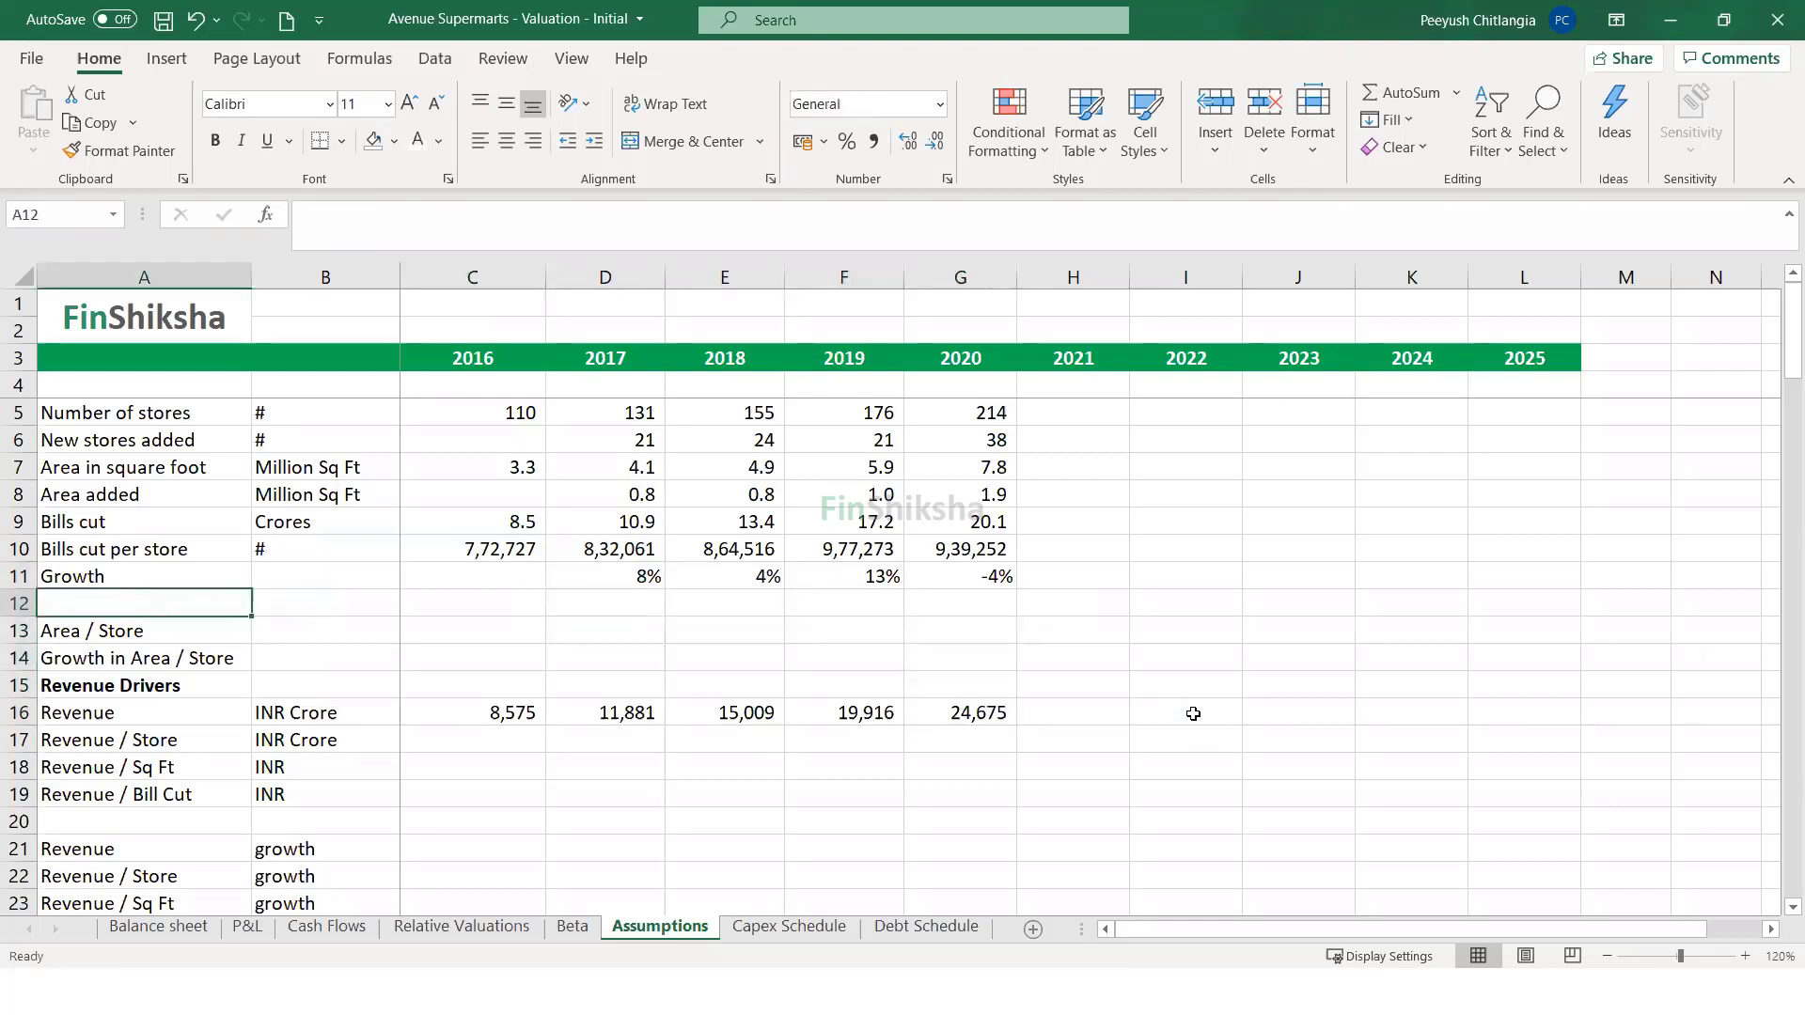
- Enter the 2016 Area / Store formula =C7*10^6/C5, giving 30,000
key("Right")
key("Right")
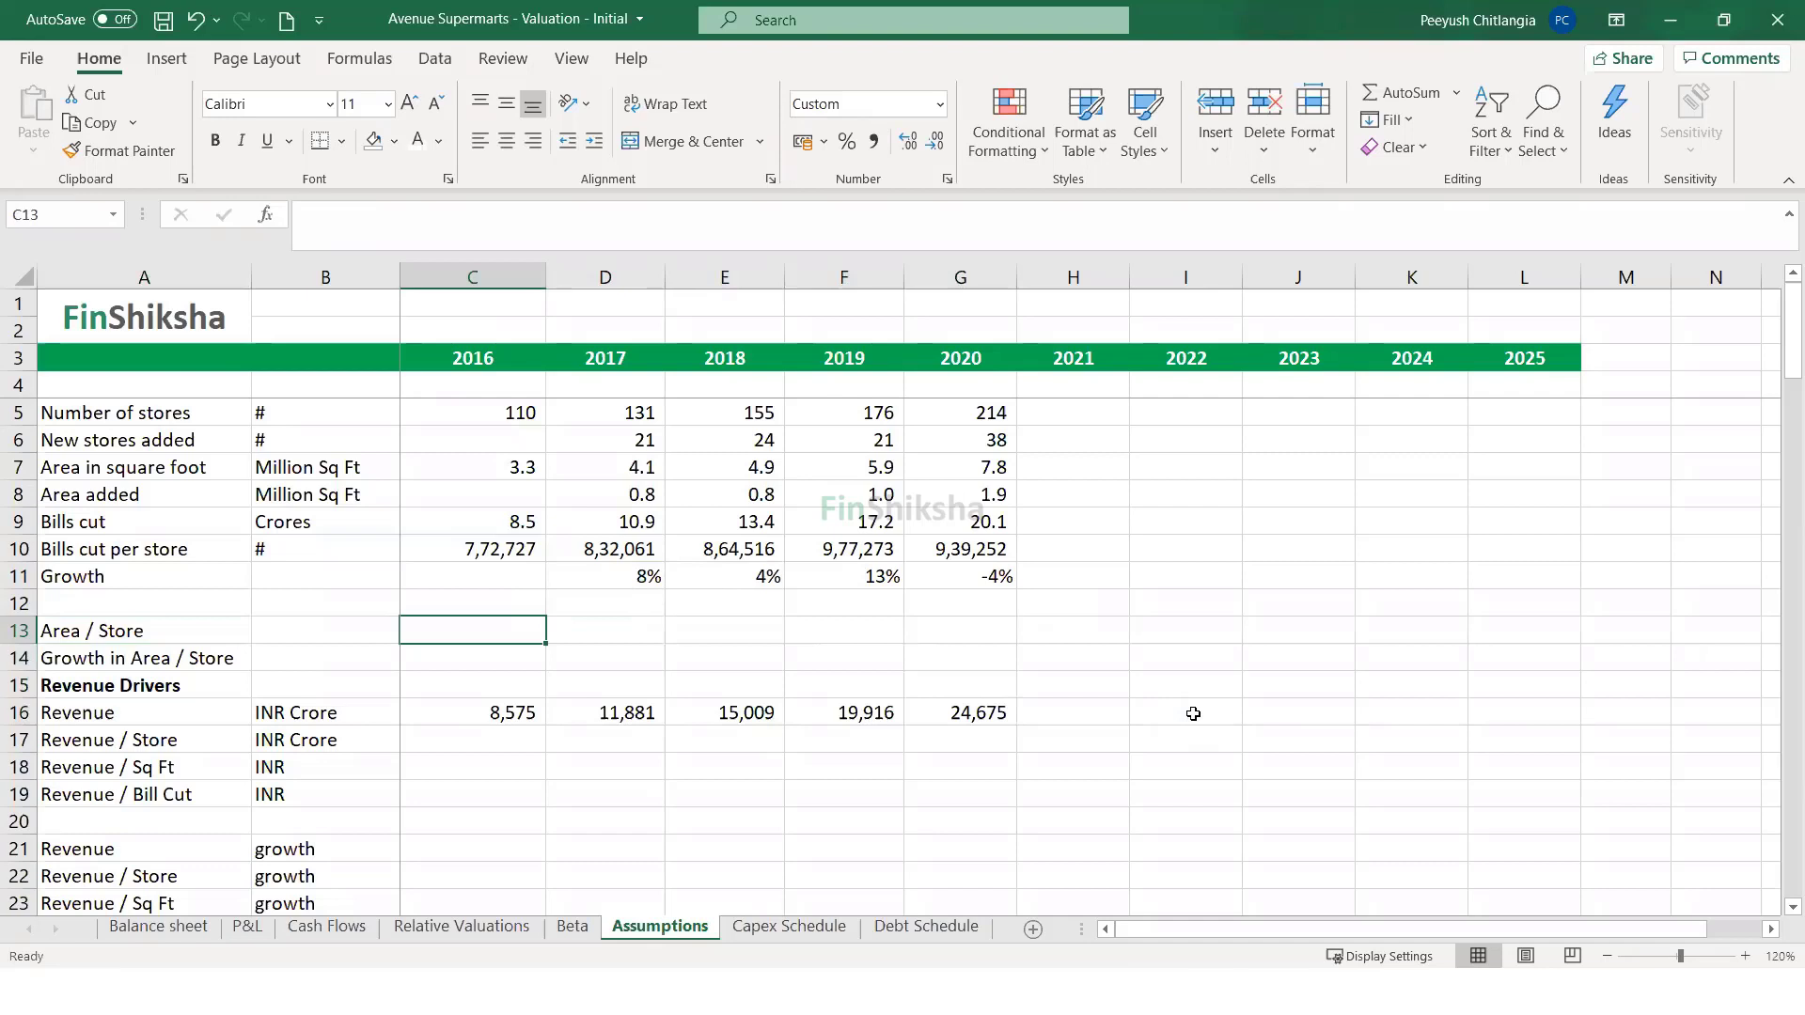
type("=")
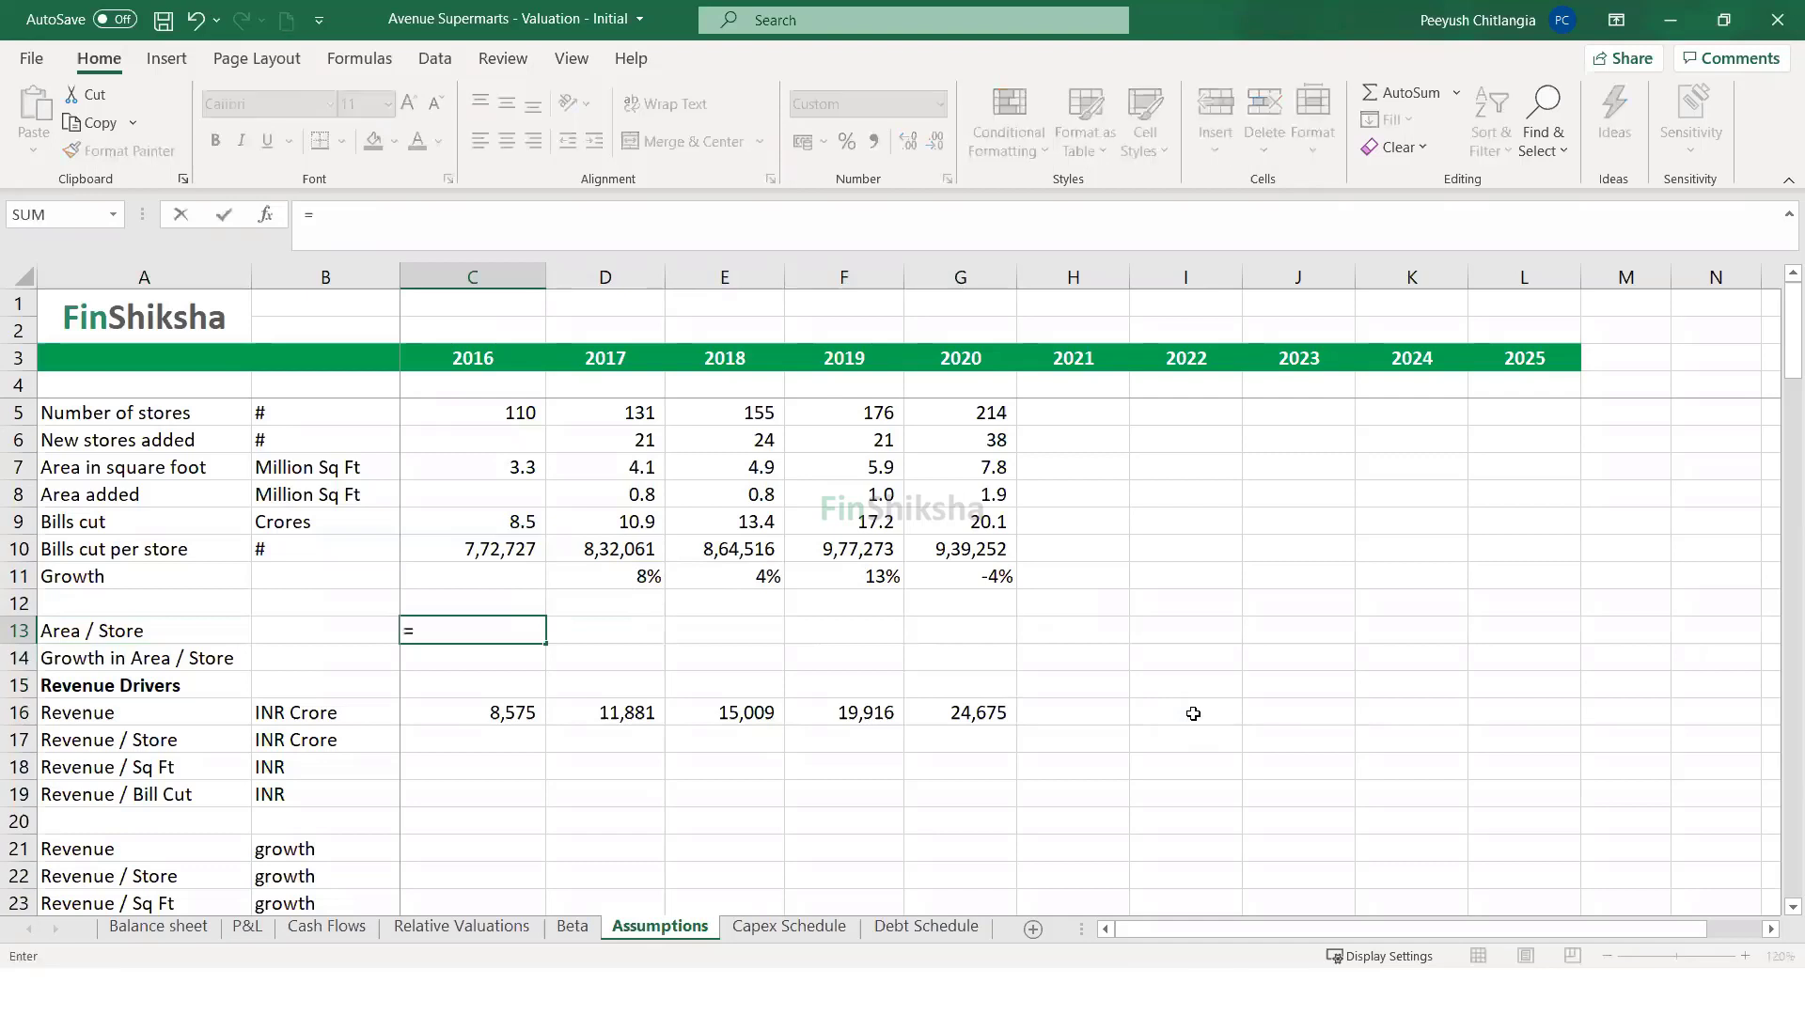
key("Up")
key("Up")
key("Up")
key("Up")
key("Up")
key("Up")
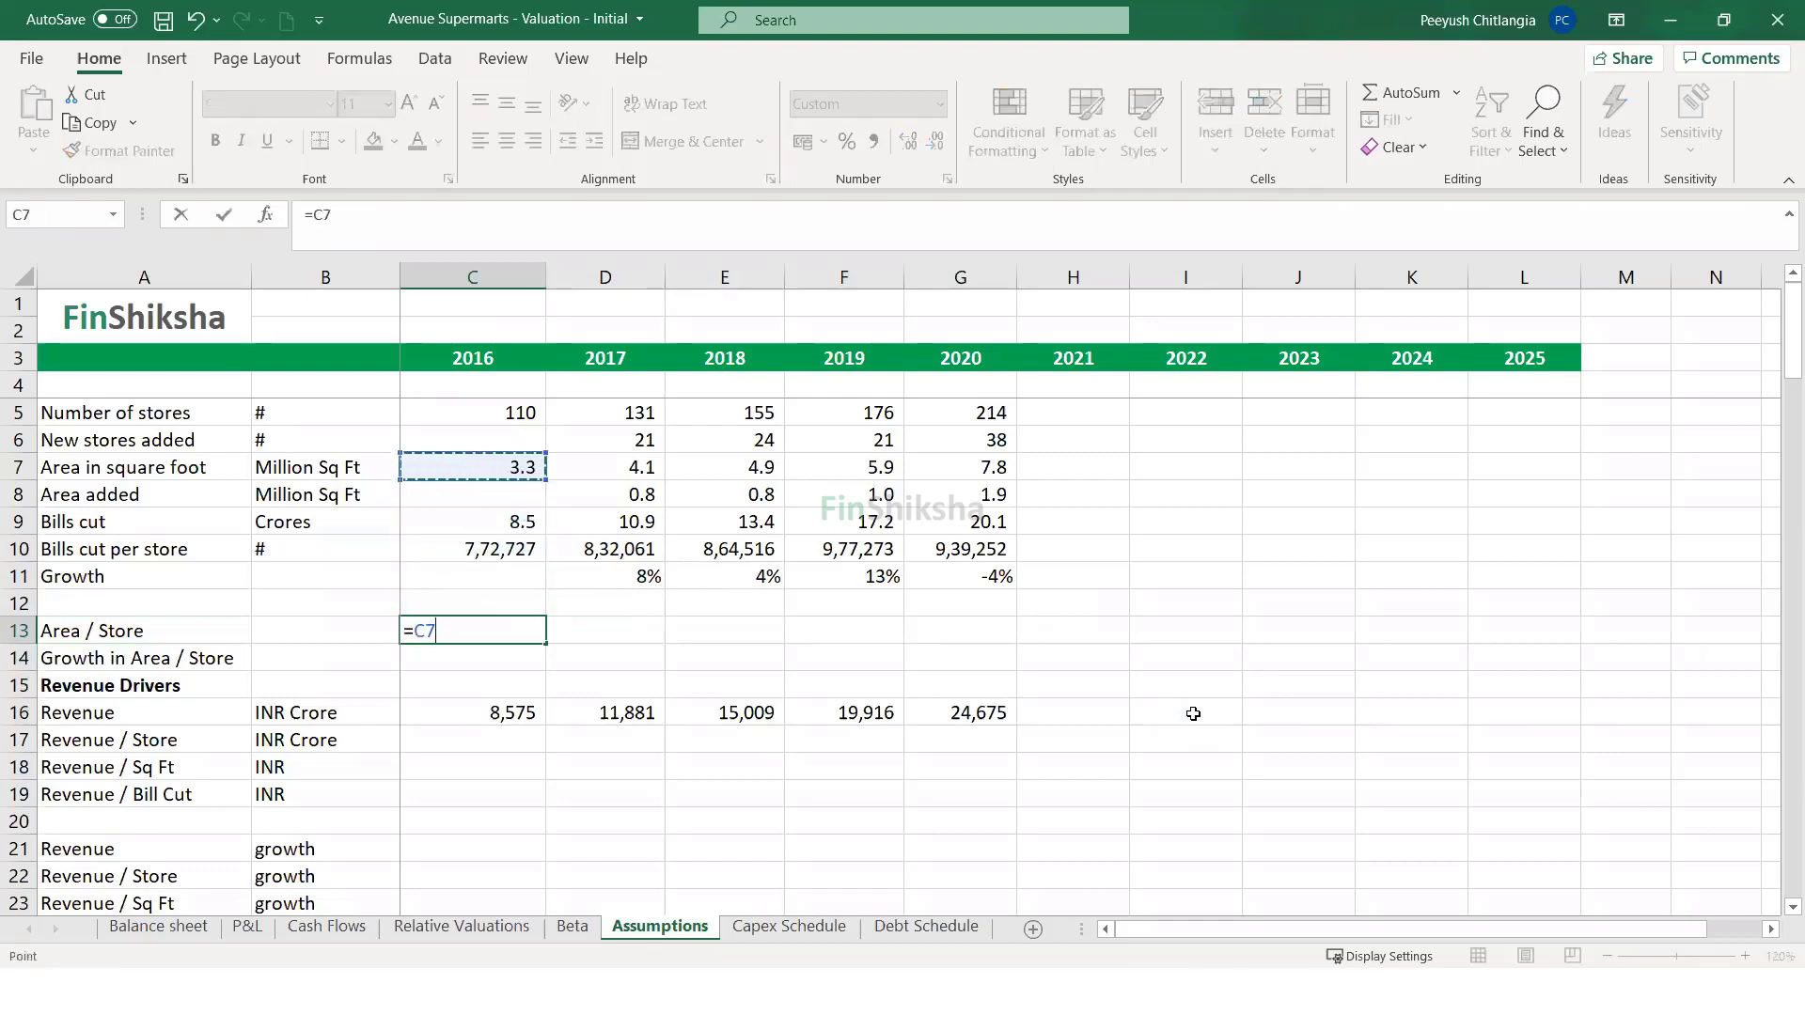
type("*10^6")
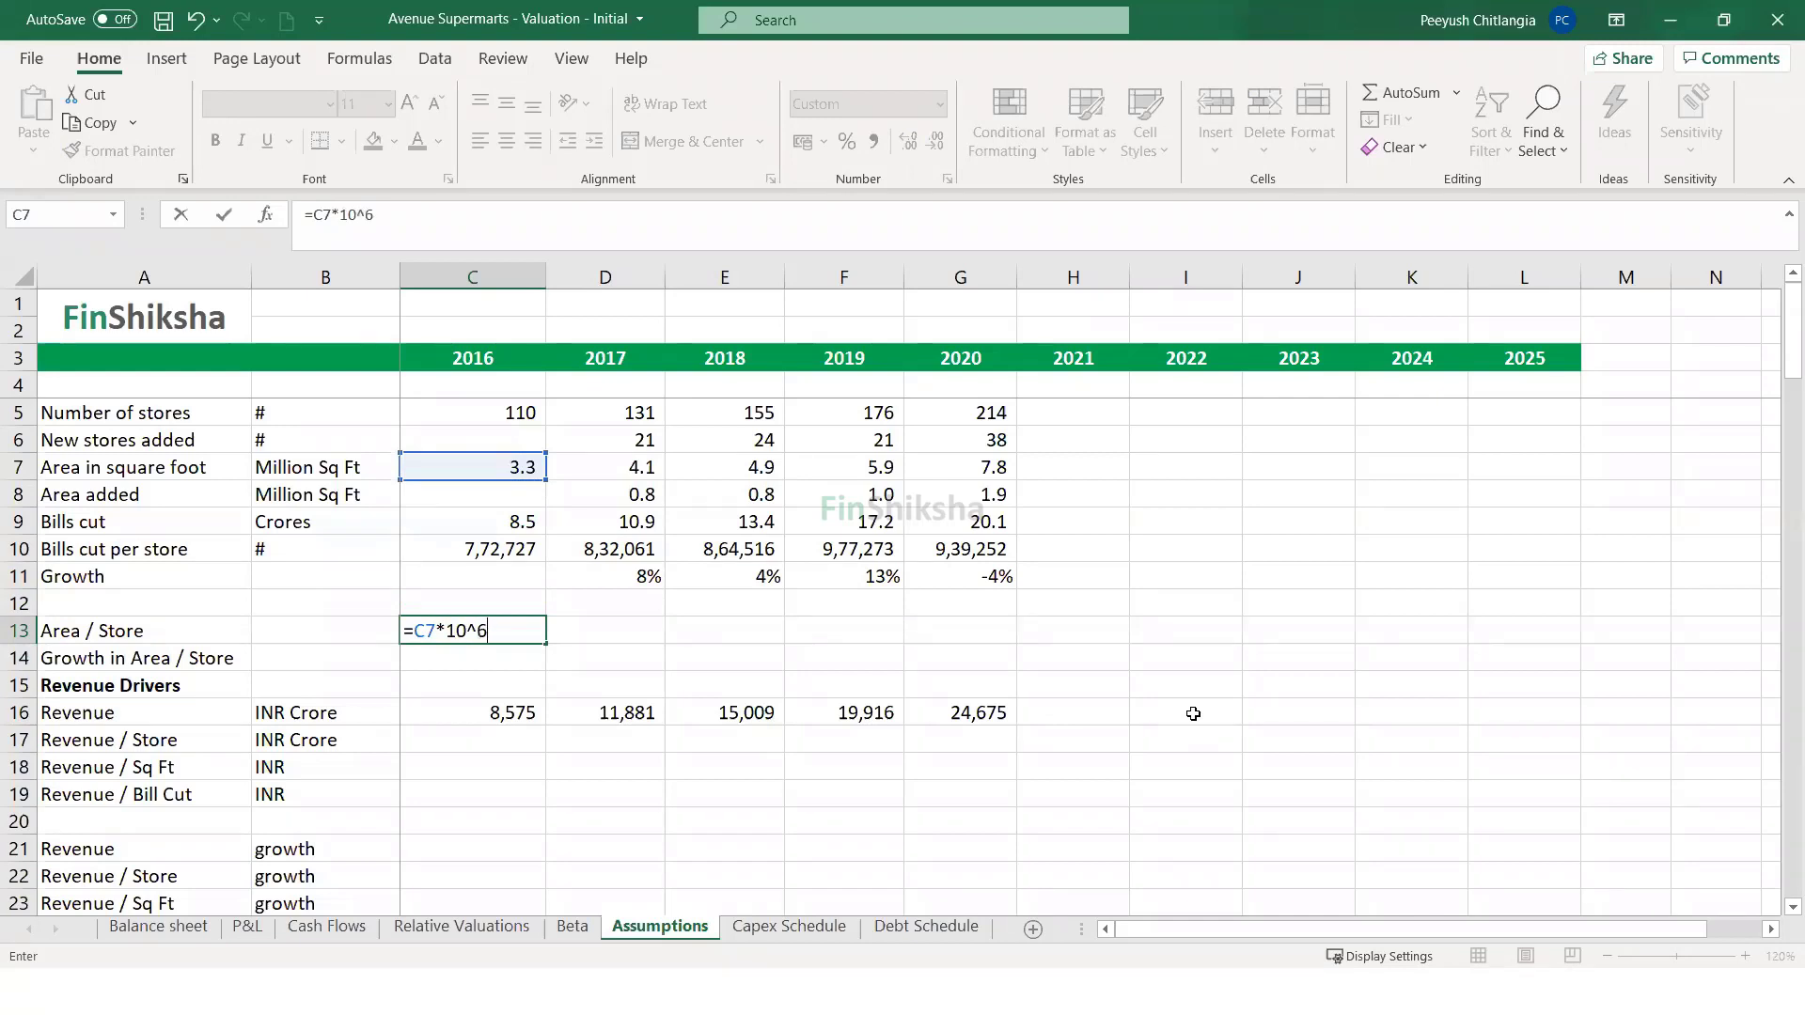
type("/")
key("Up")
key("Up")
key("Up")
key("Up")
key("Up")
key("Up")
key("Up")
key("Up")
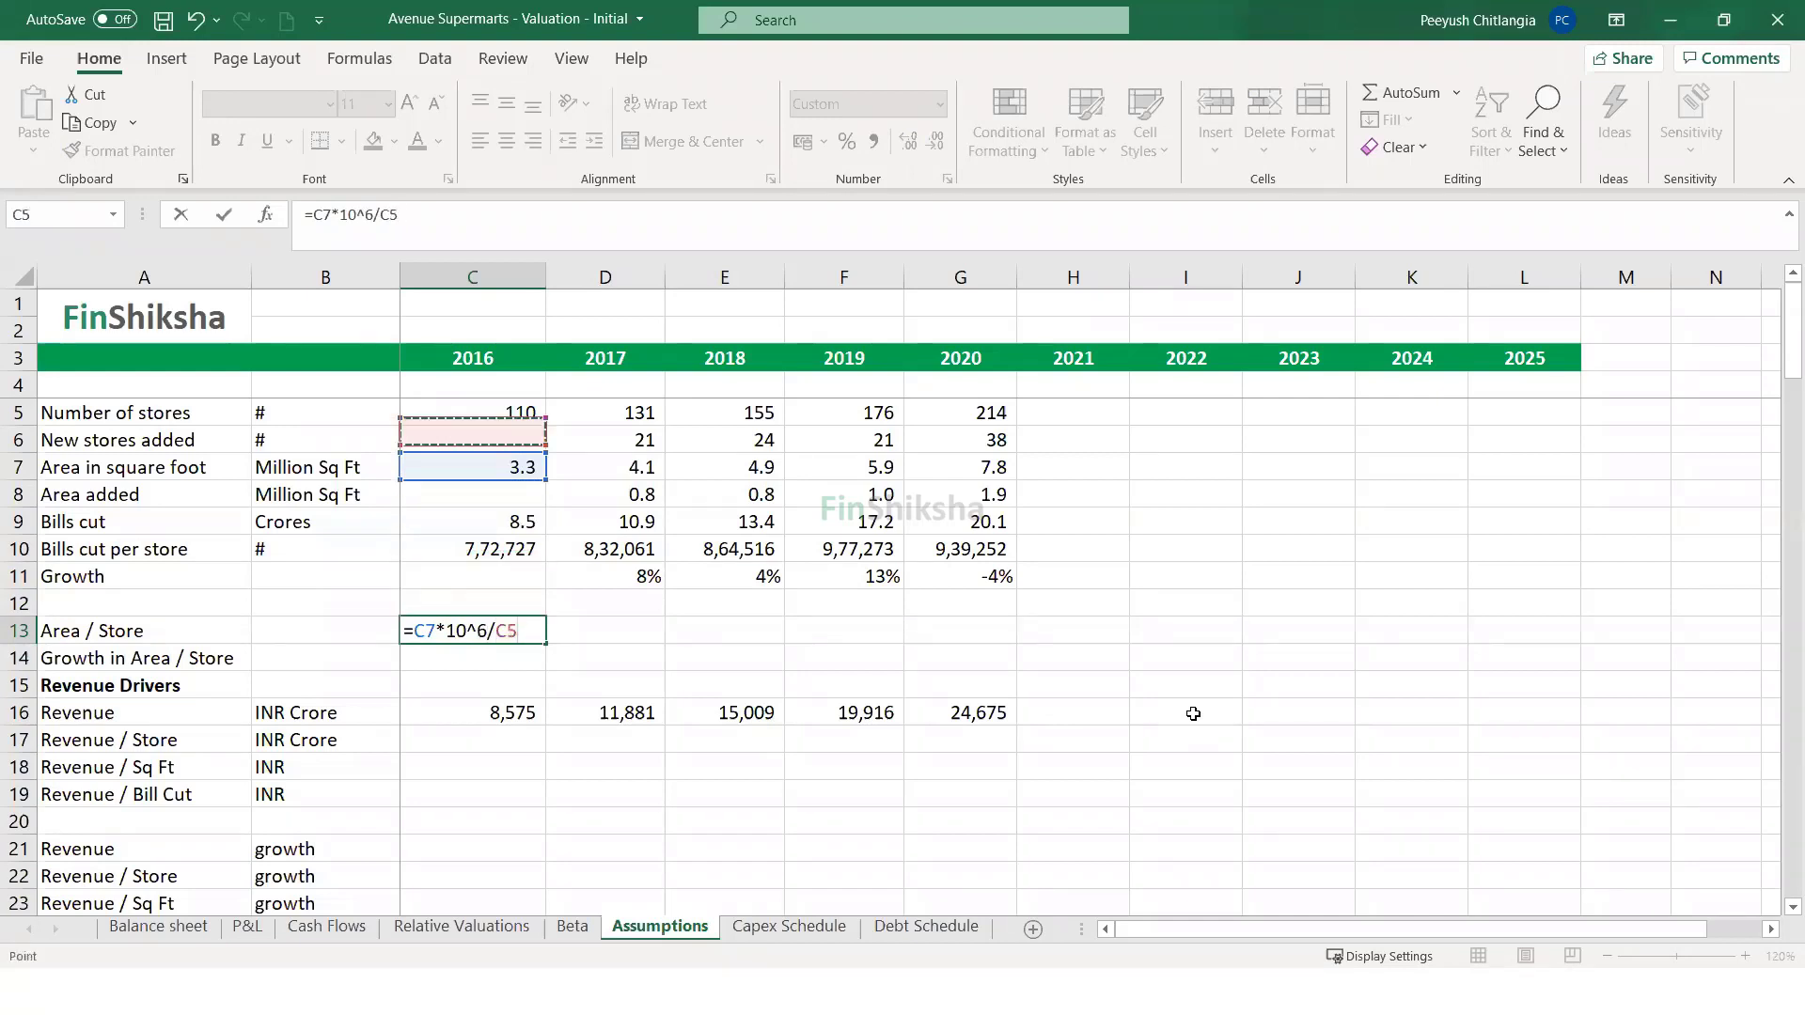
key("Return")
- Label the Area / Store unit 'In Sq Ft' and copy the formula across 2017–2020
key("Up")
key("Left")
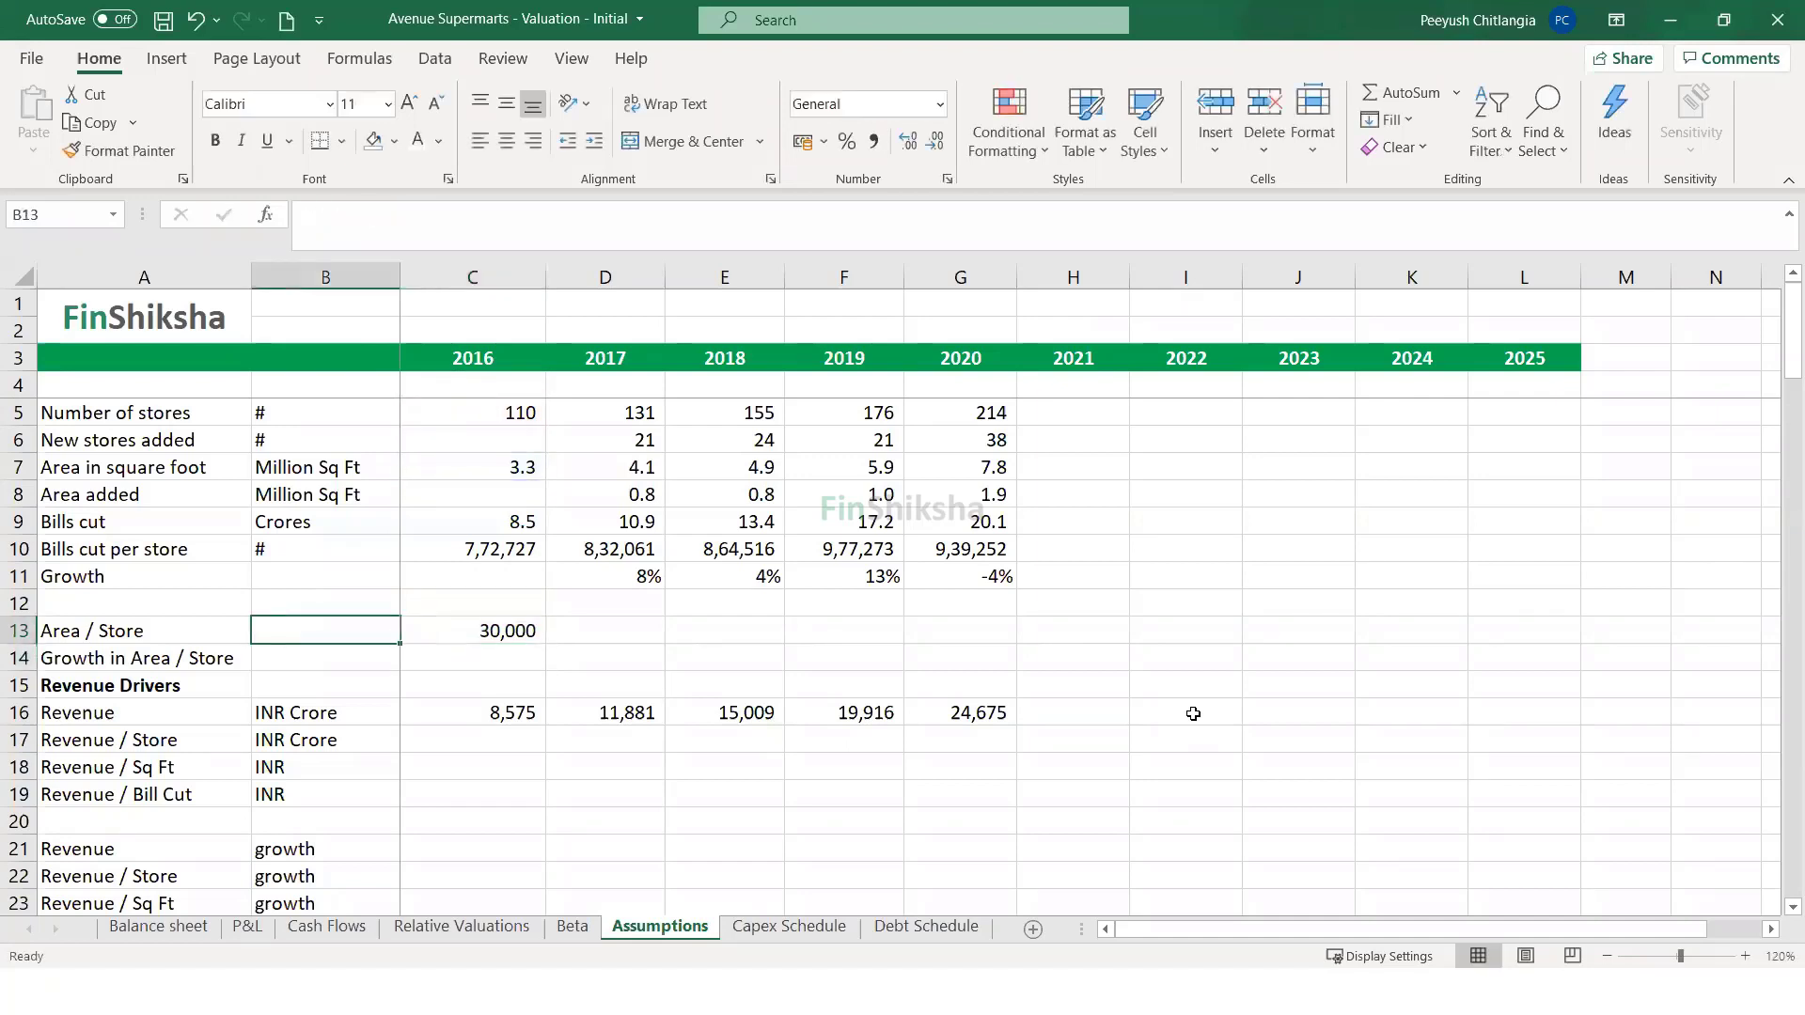
type("In ")
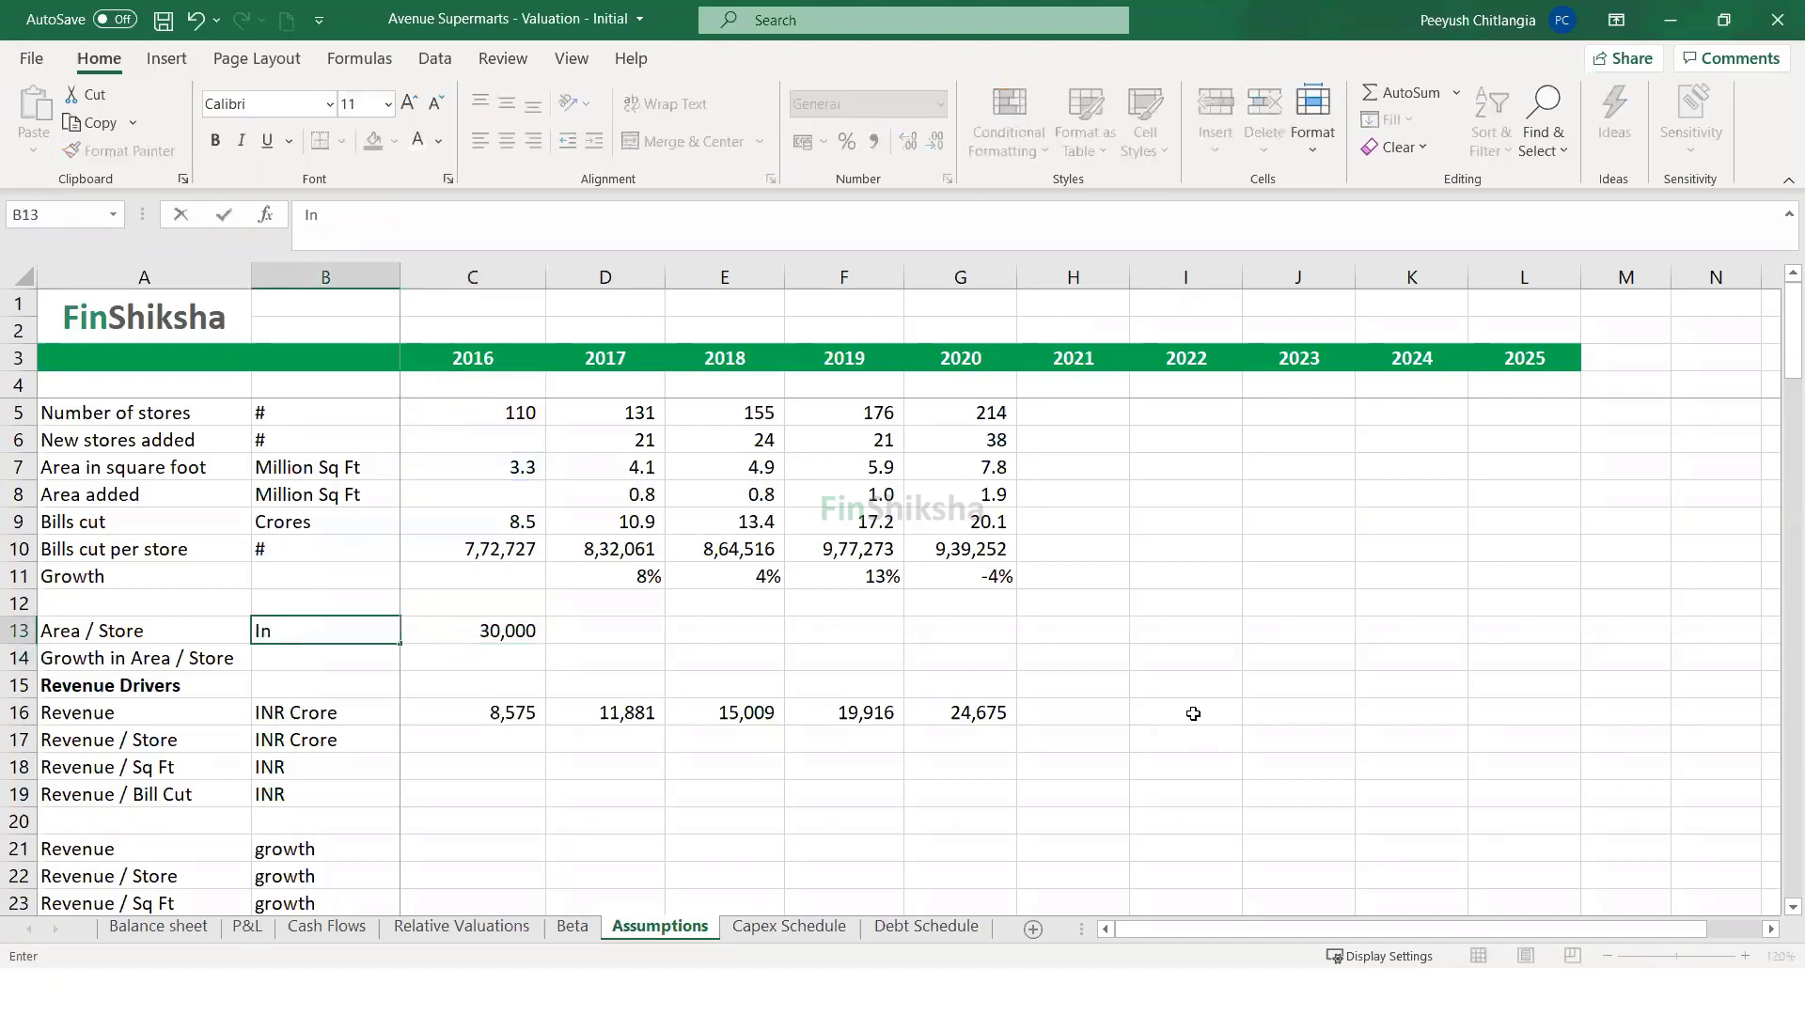
type("Sq Ft")
key("Tab")
key("ctrl+c")
key("shift+Right")
key("shift+Right")
key("shift+Right")
key("shift+Right")
key("ctrl+v")
key("Escape")
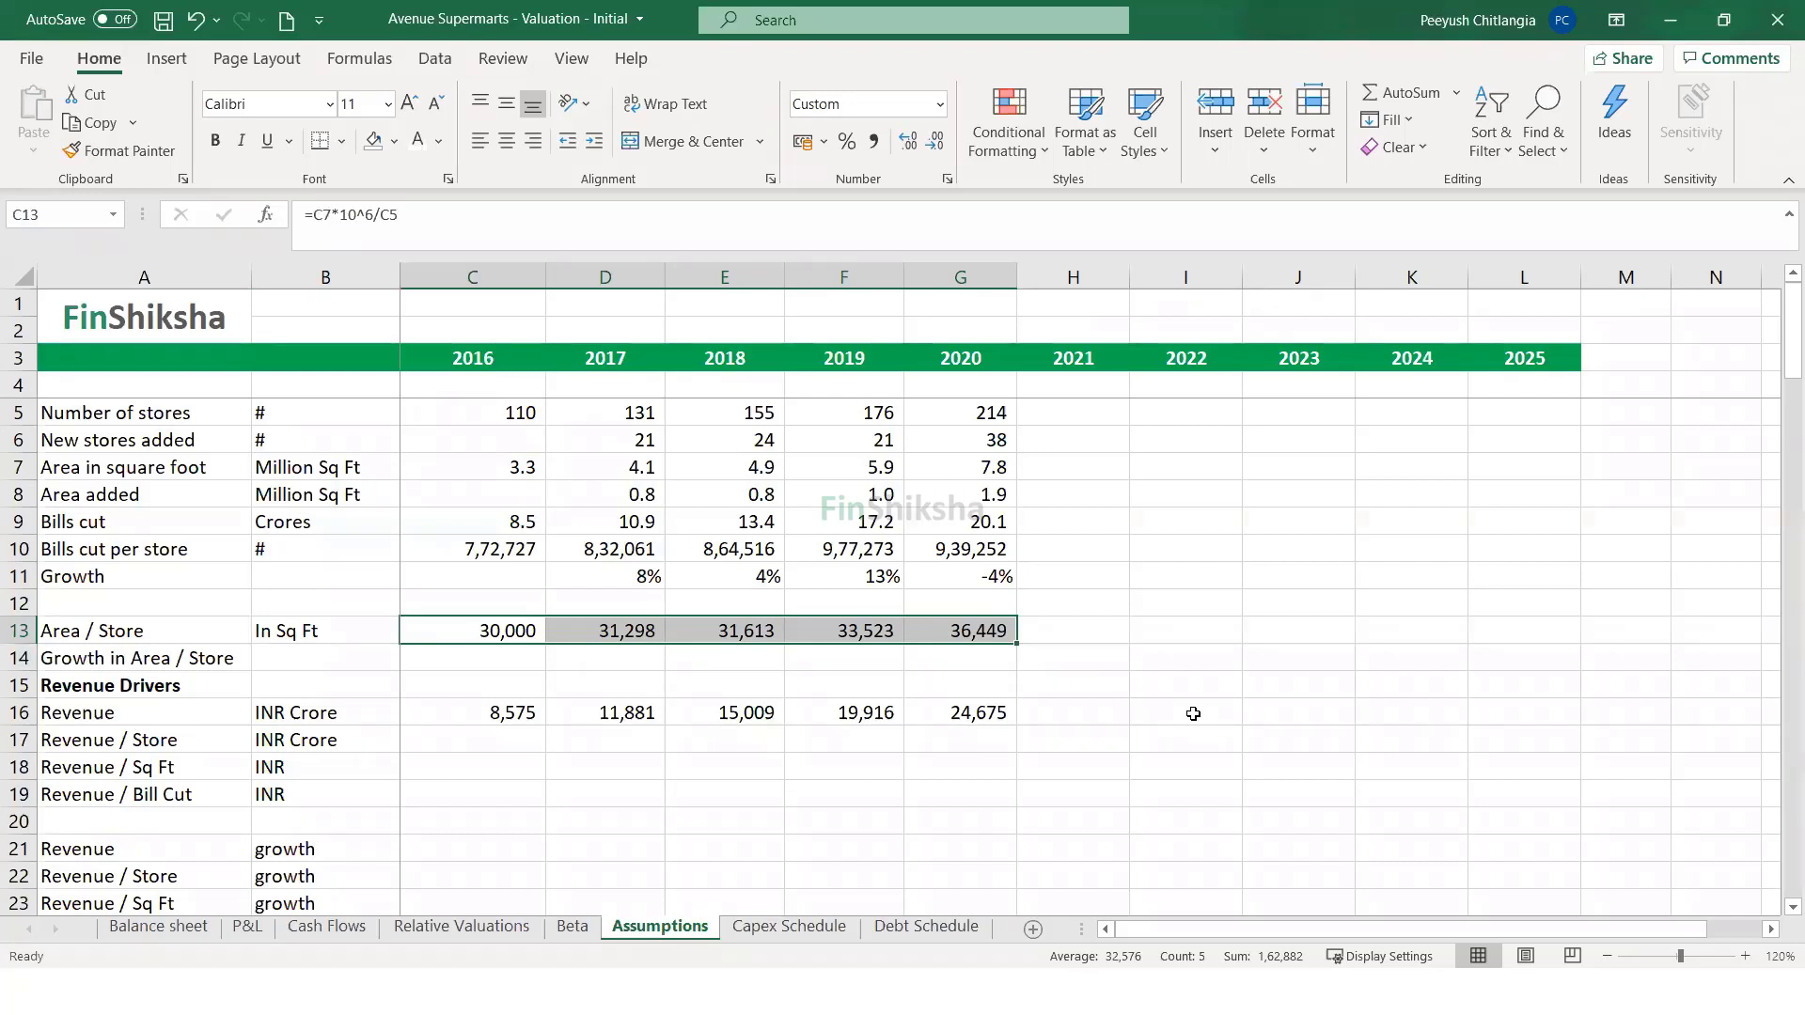
- Review the Bills cut per store formulas in rows 10–11
key("Up")
key("Up")
key("Up")
key("Right")
key("Right")
key("Right")
key("Right")
key("Right")
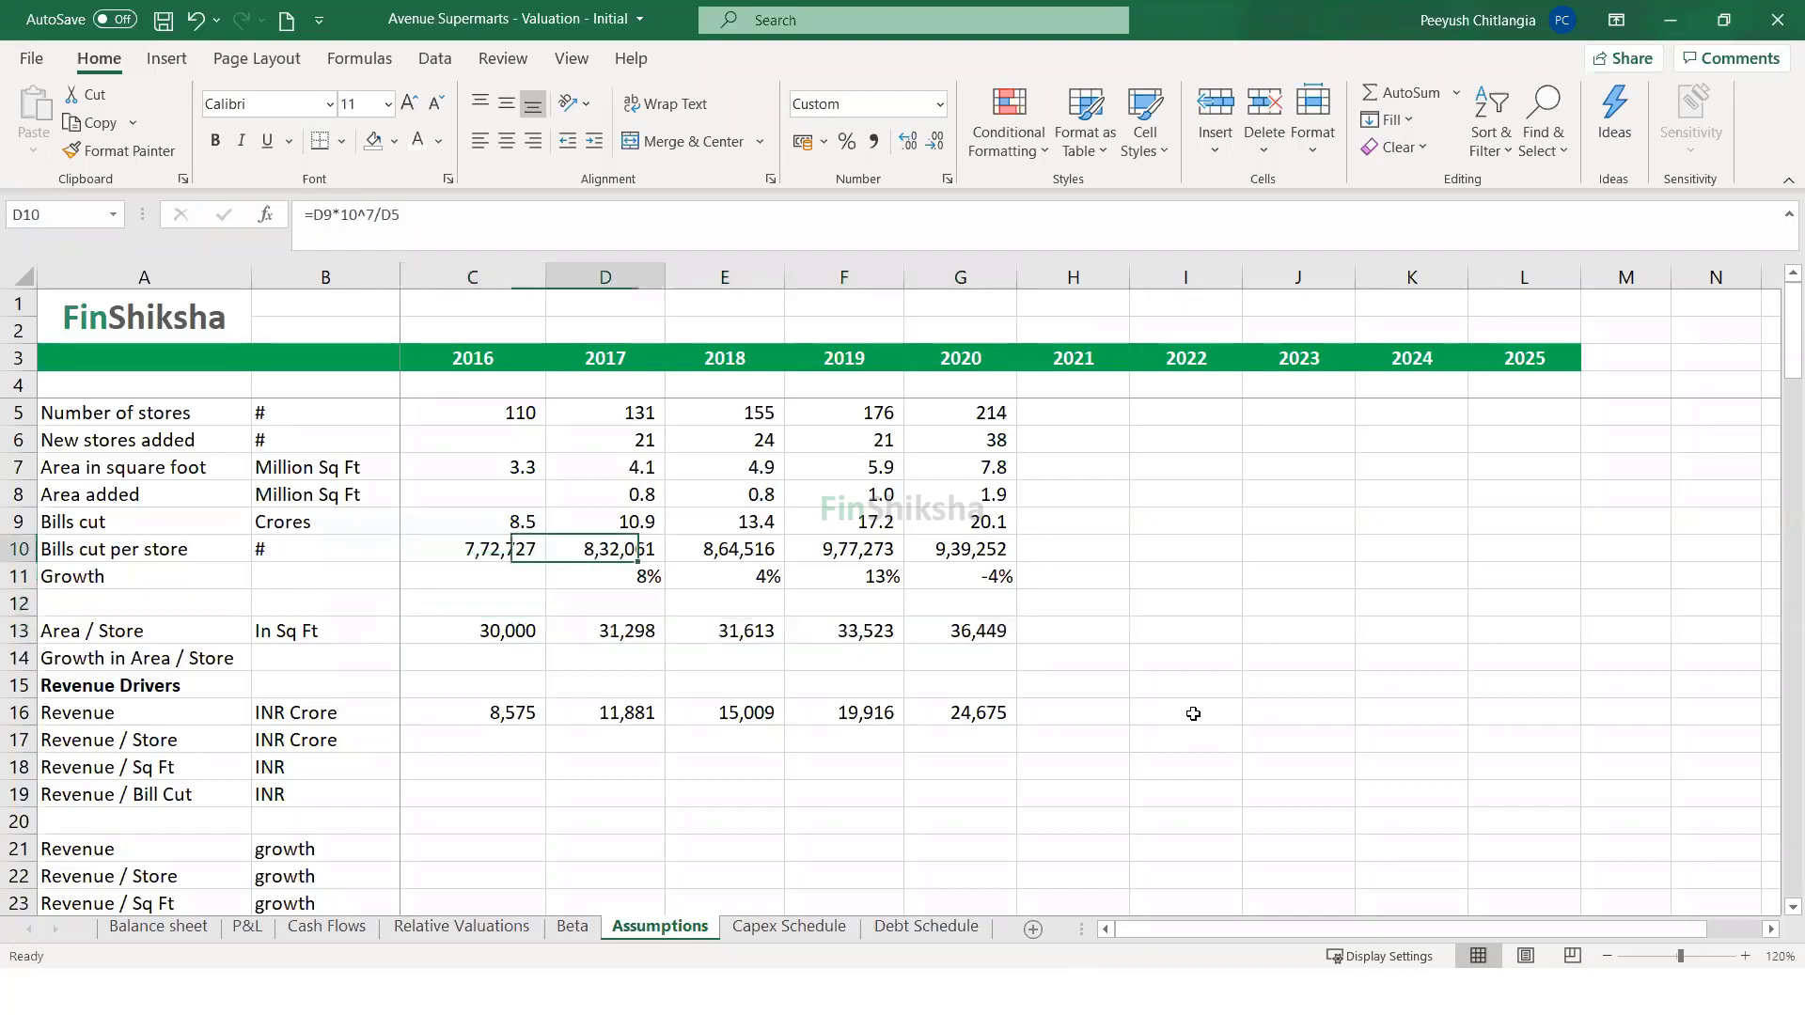
key("Down")
- Copy the growth formula into Growth in Area / Store and fill to 2020 (4%, 1%, 6%, 9%)
key("Down")
key("Down")
key("Down")
key("Down")
key("Left")
key("Left")
key("Left")
key("Left")
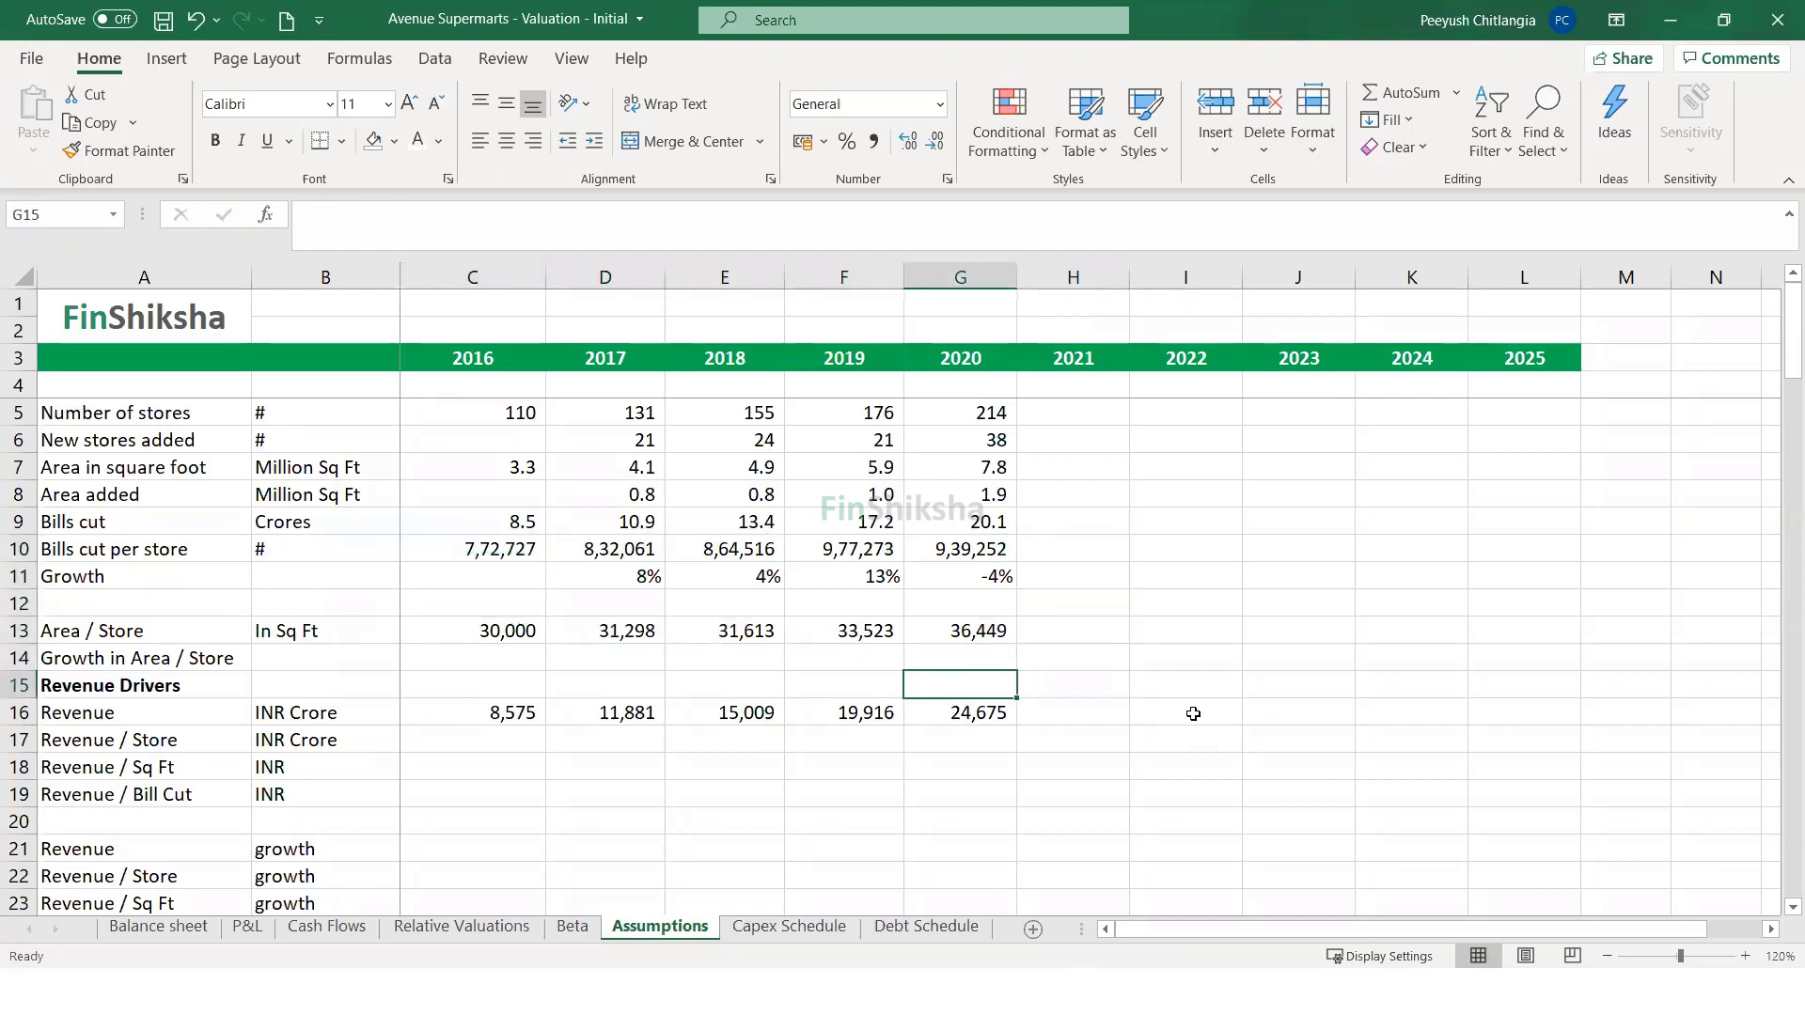
key("Up")
key("Up")
key("Down")
key("Up")
key("Up")
key("Up")
key("ctrl+c")
key("Down")
key("Down")
key("Down")
key("ctrl+v")
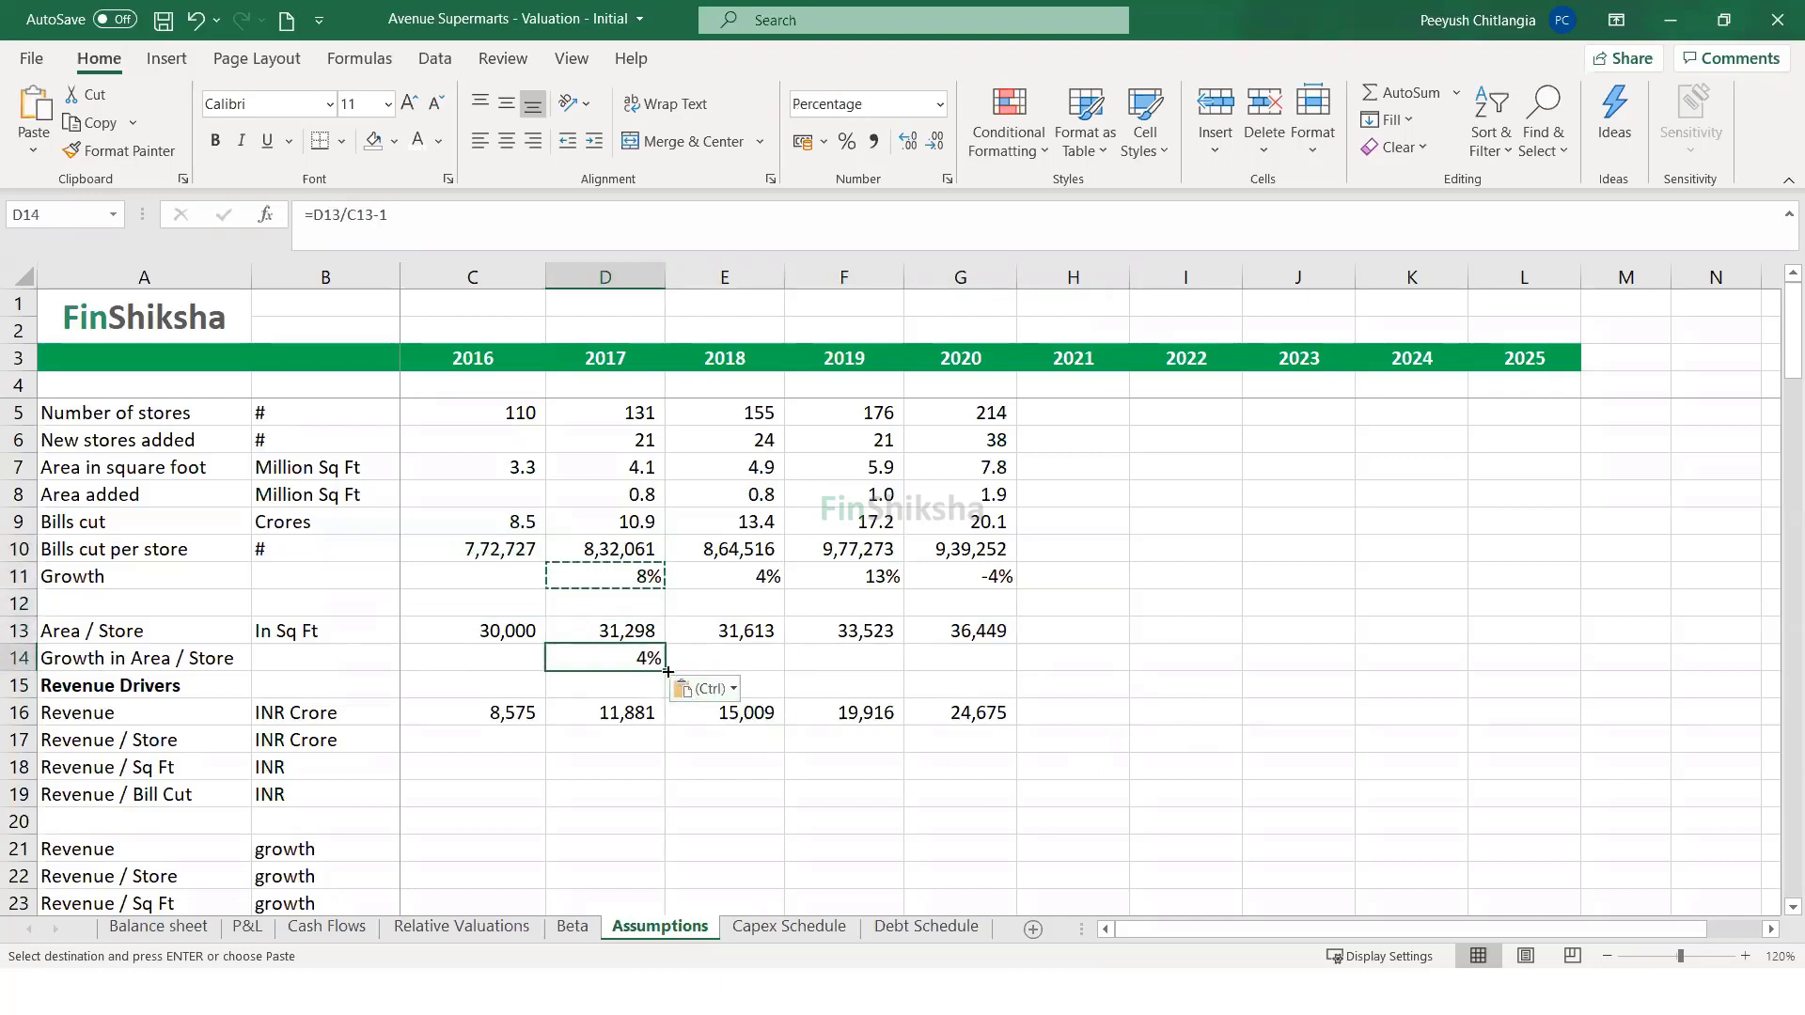
left_click_drag(665, 671, 996, 667)
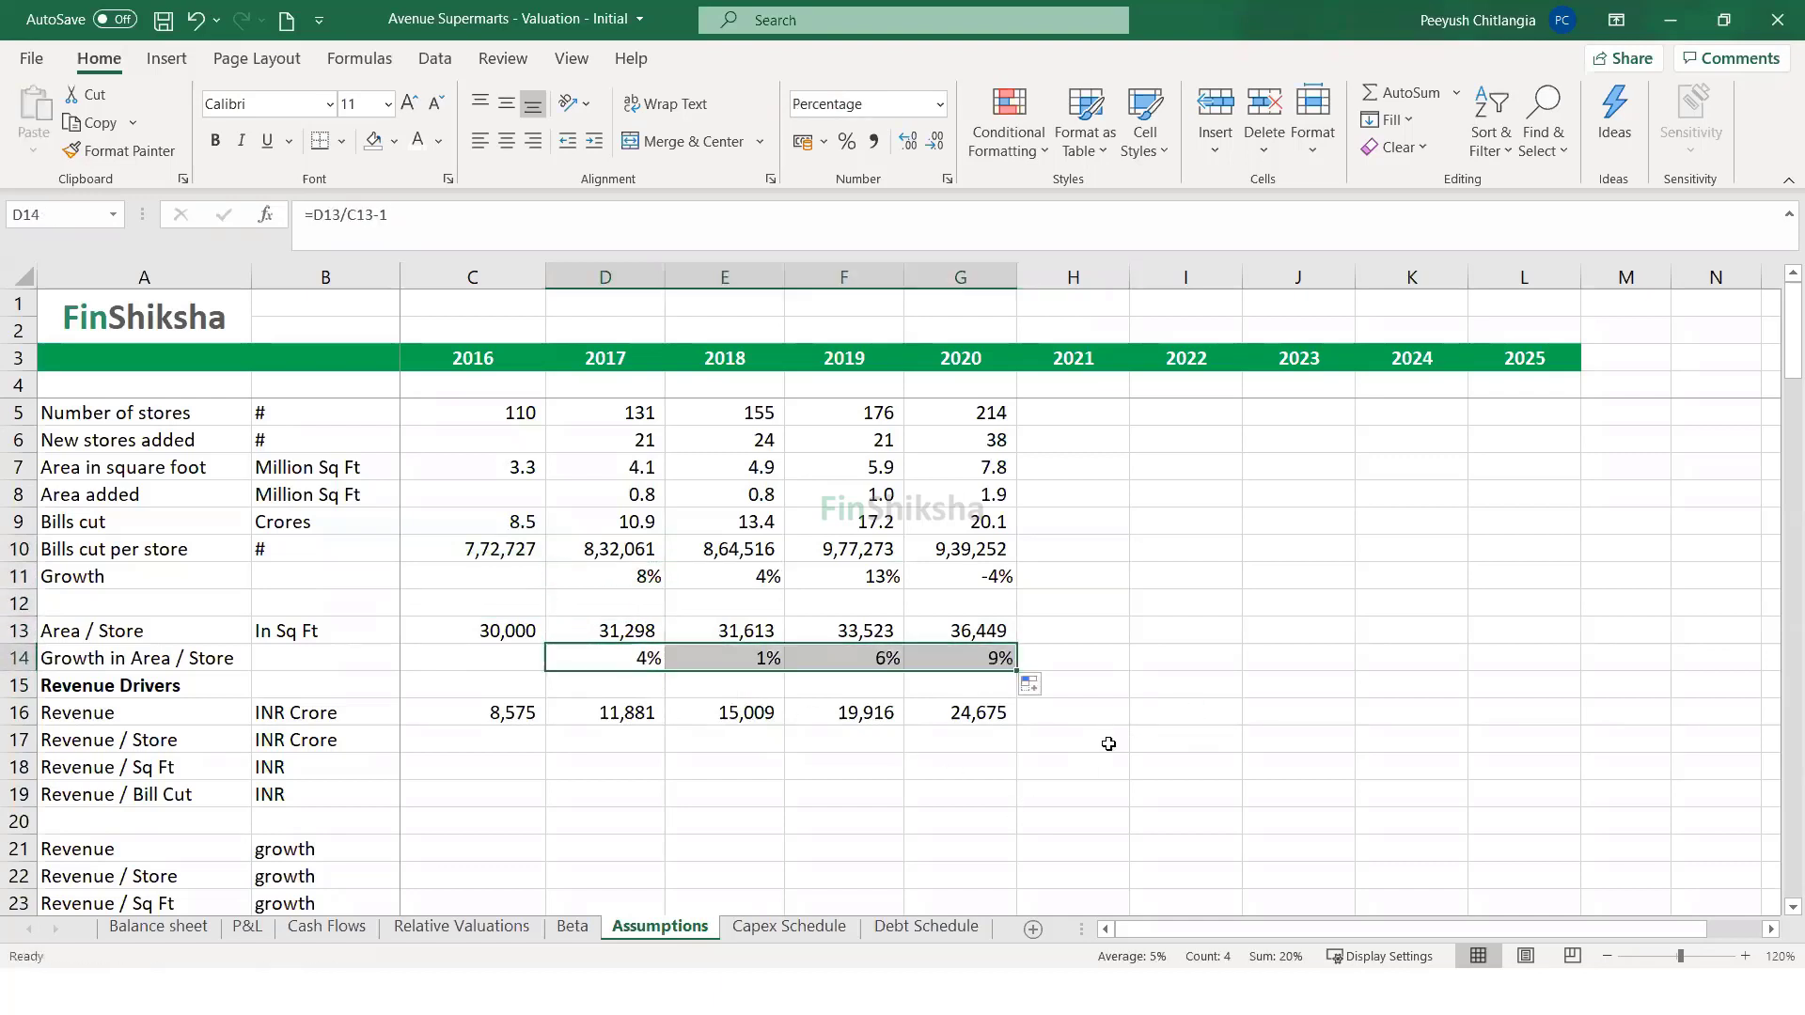
left_click(1107, 740)
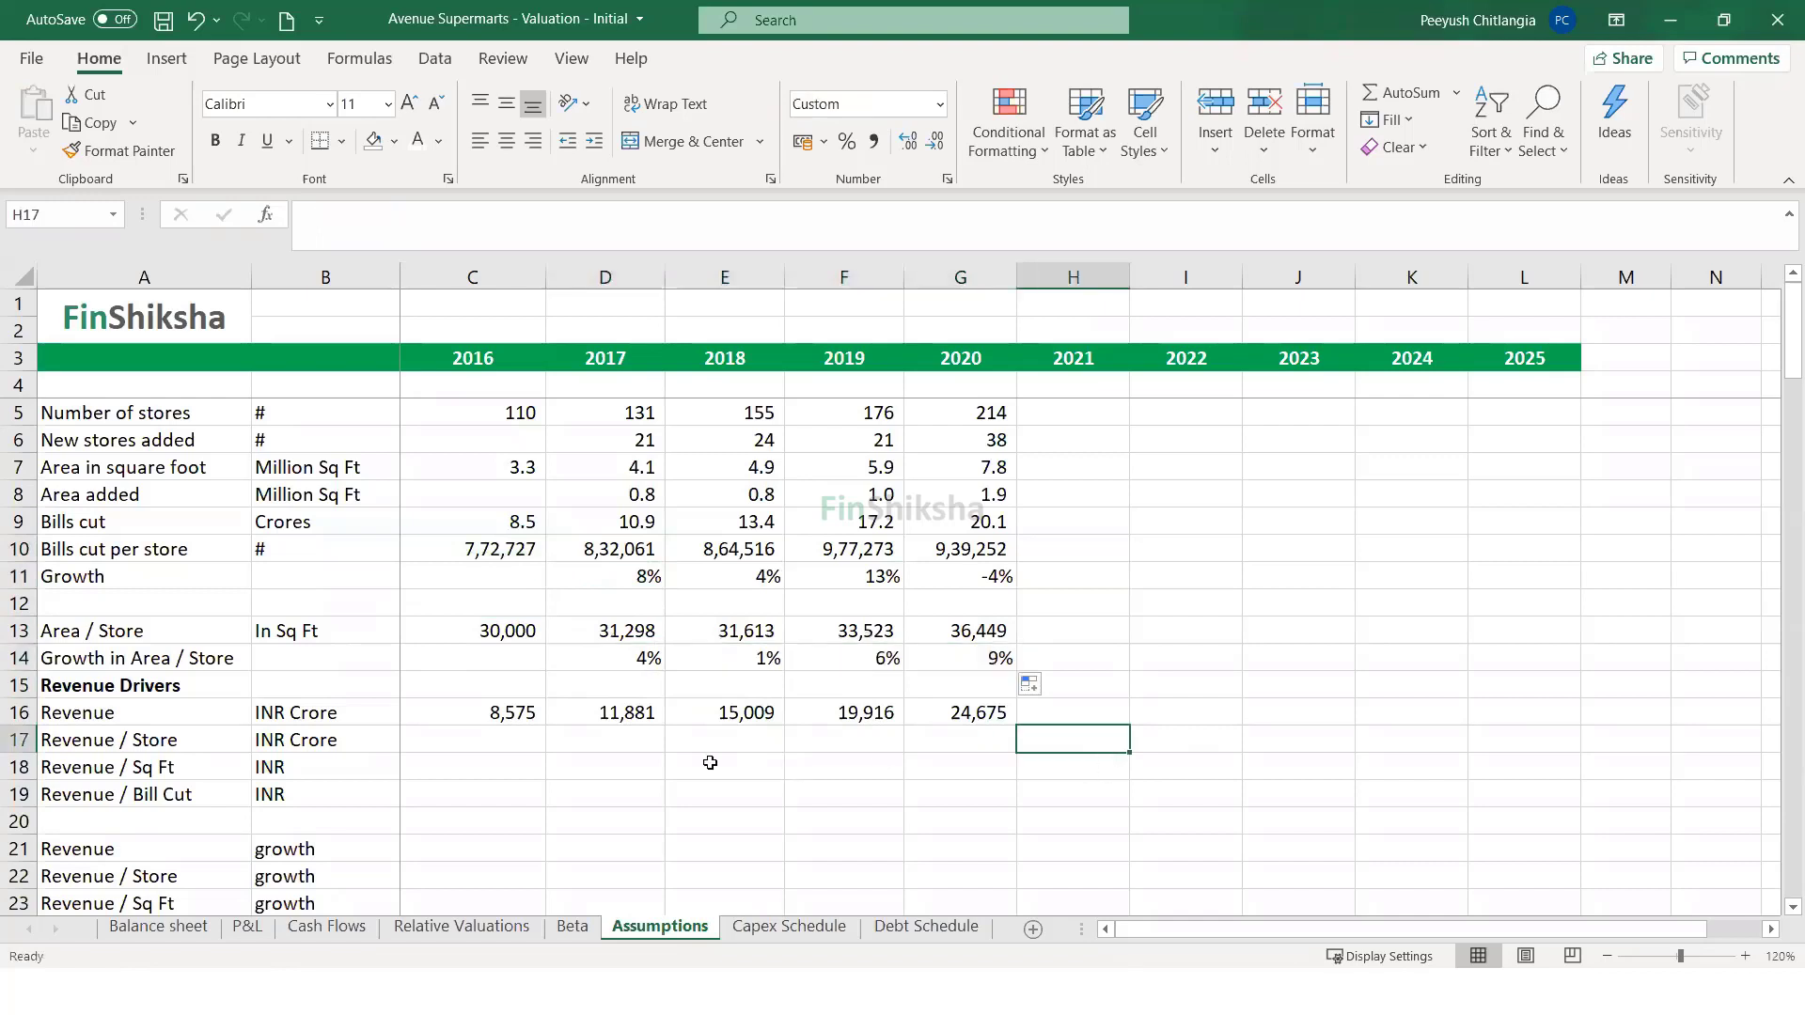
- Compute 2016 Revenue / Store as =C16/C5, giving 78.0
left_click(531, 744)
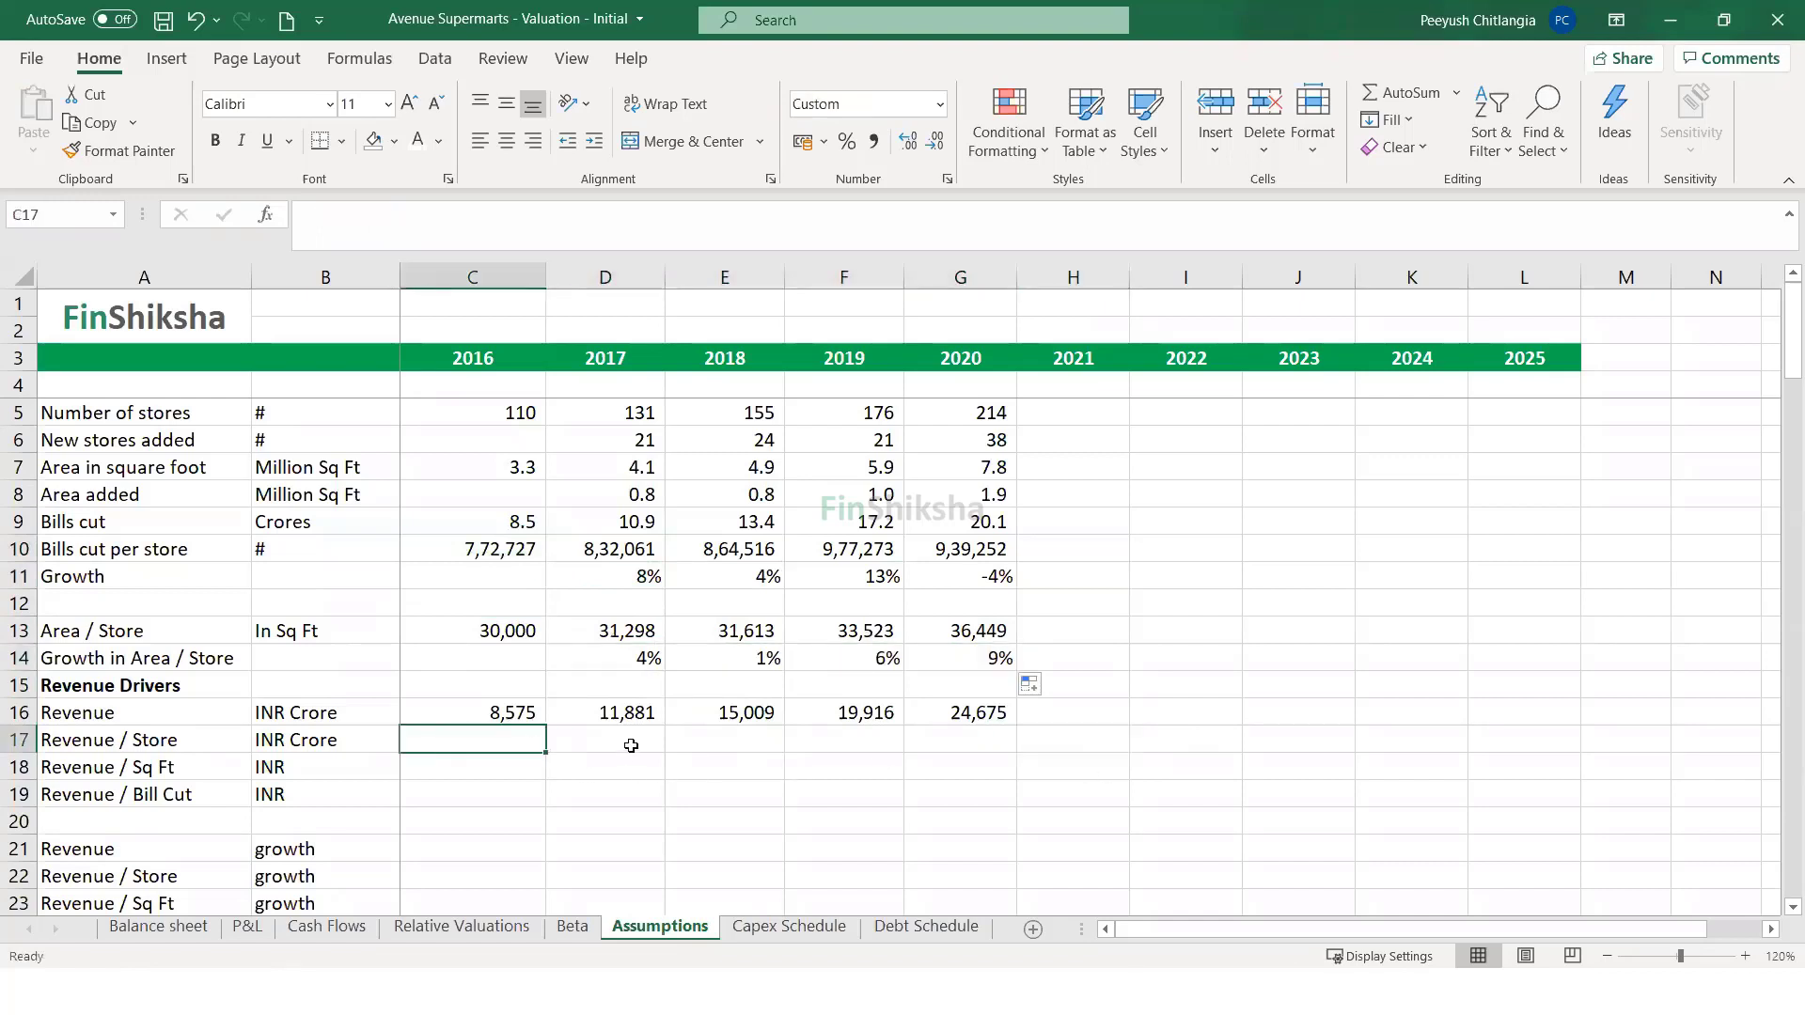
type("=")
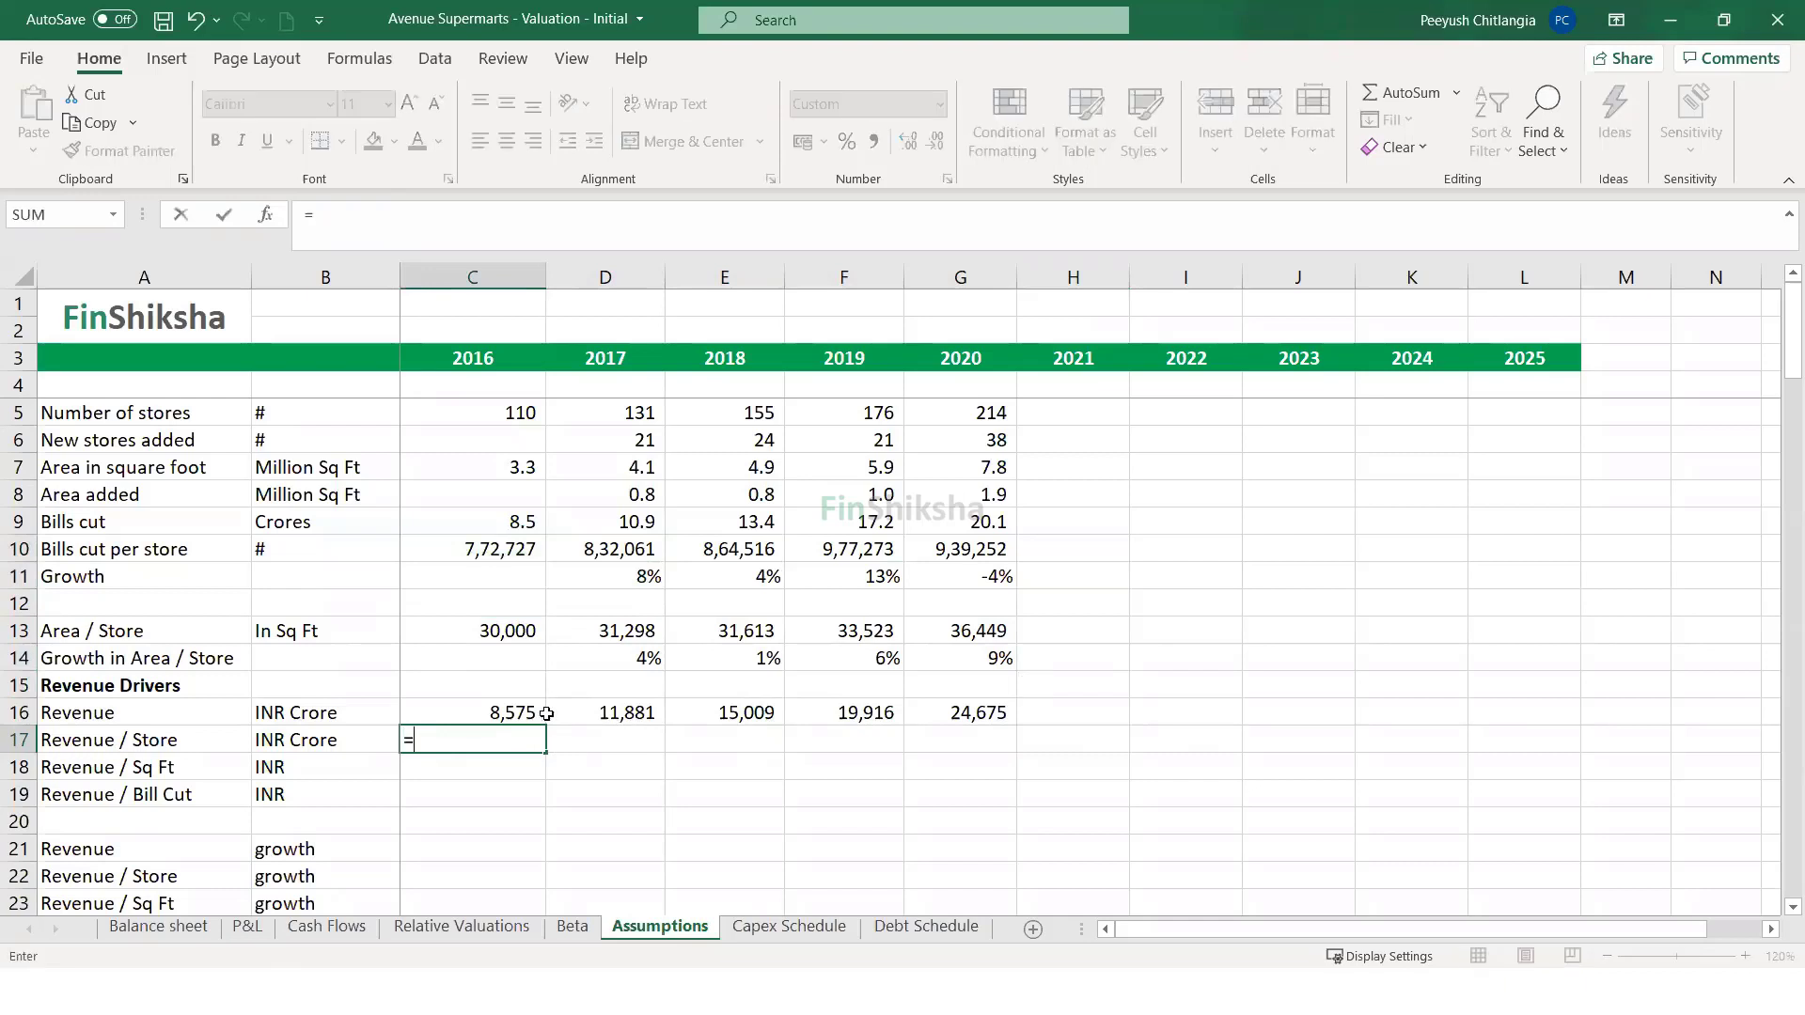
left_click(540, 713)
type("/")
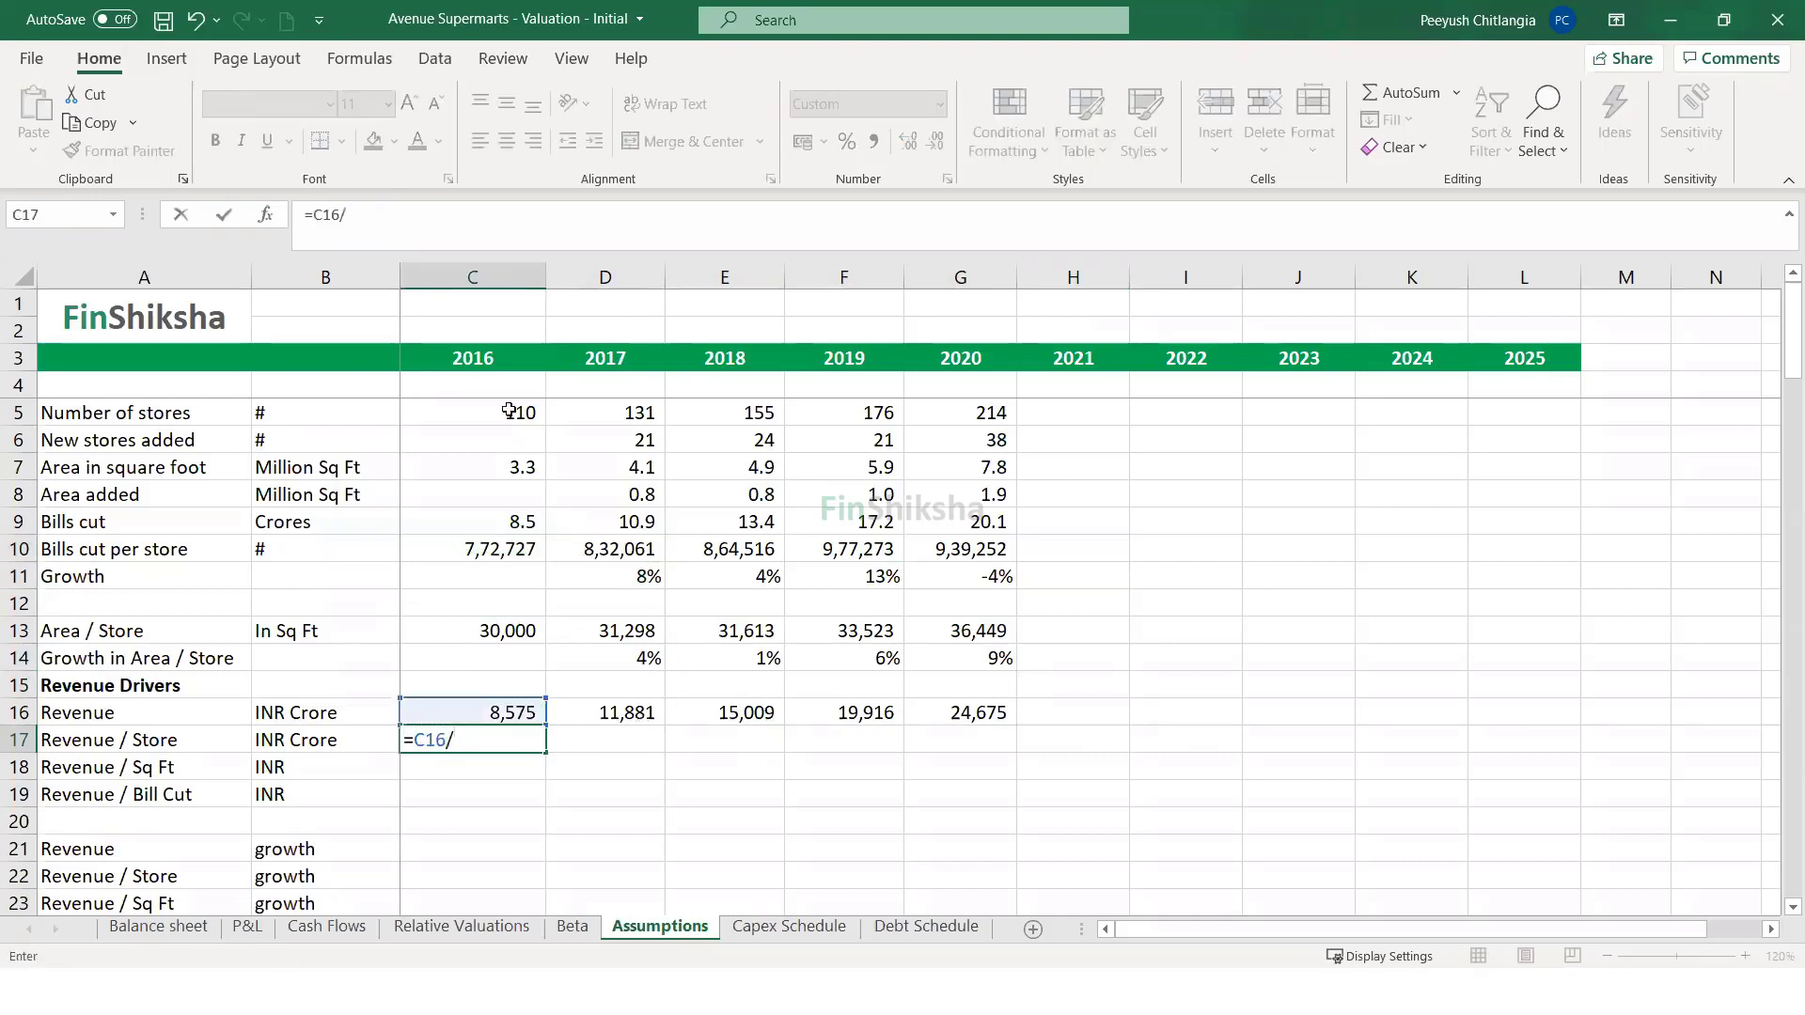
left_click(508, 411)
key("Return")
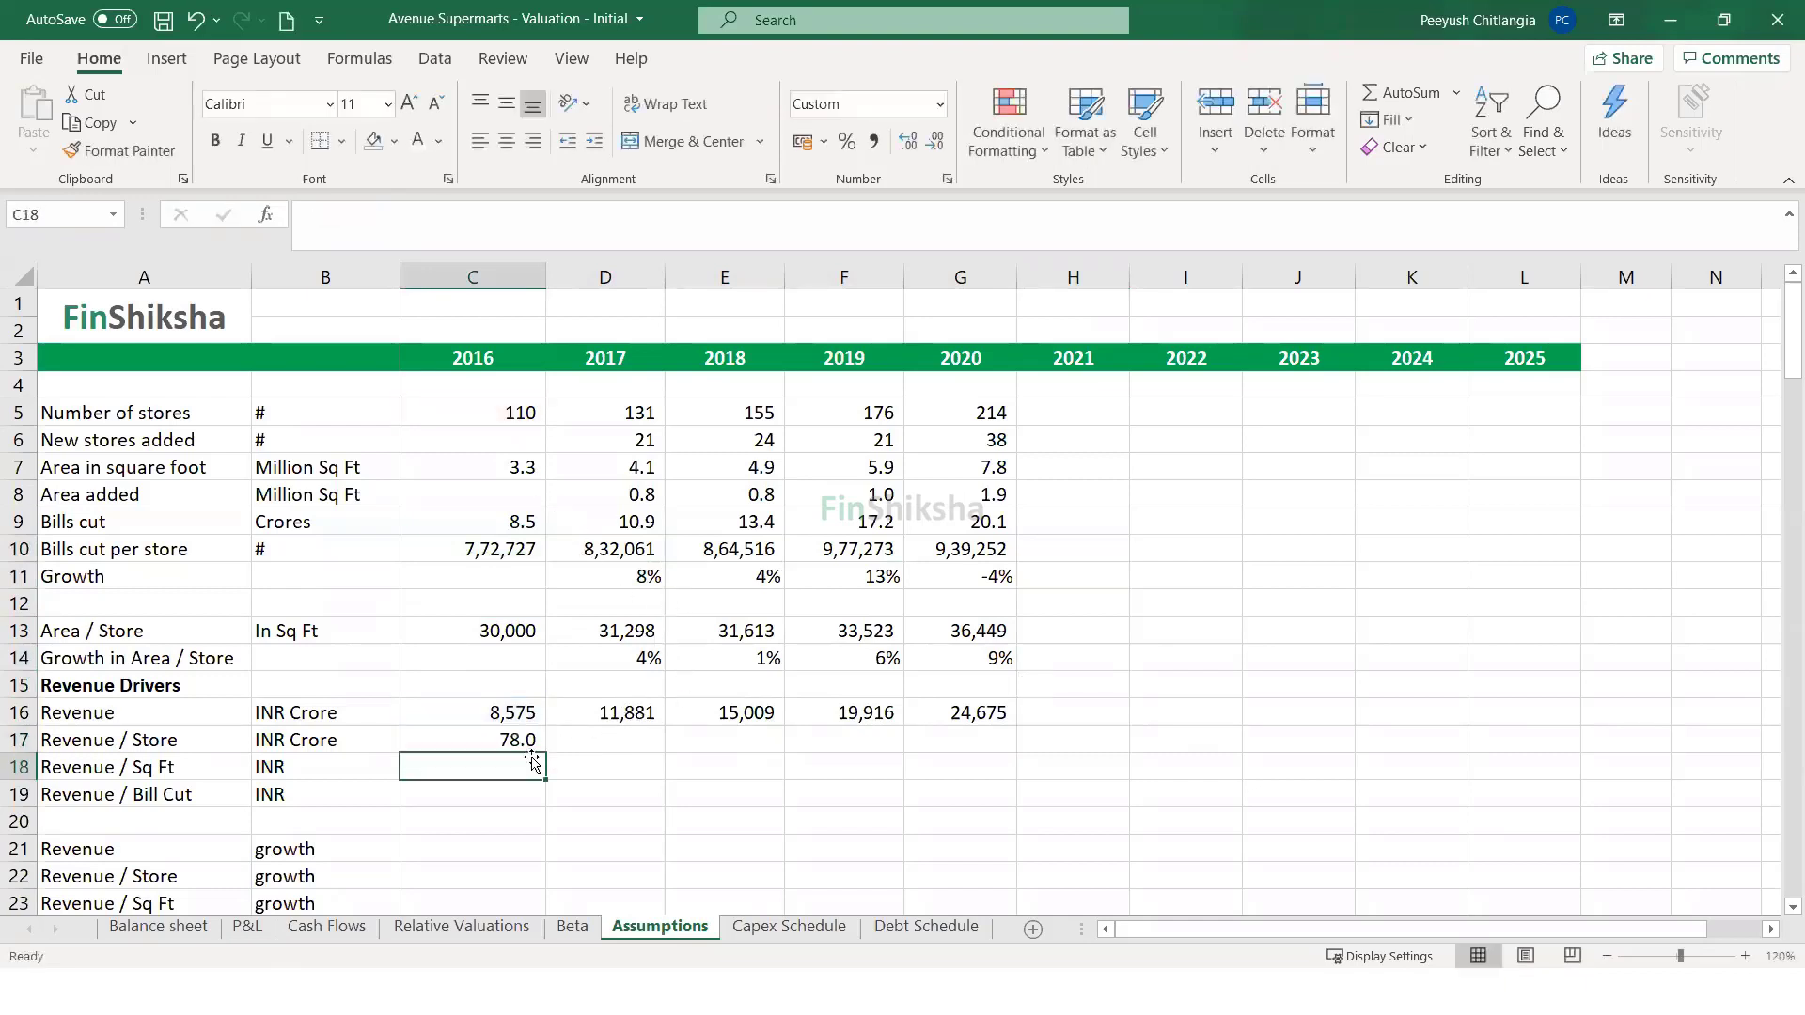
type("=")
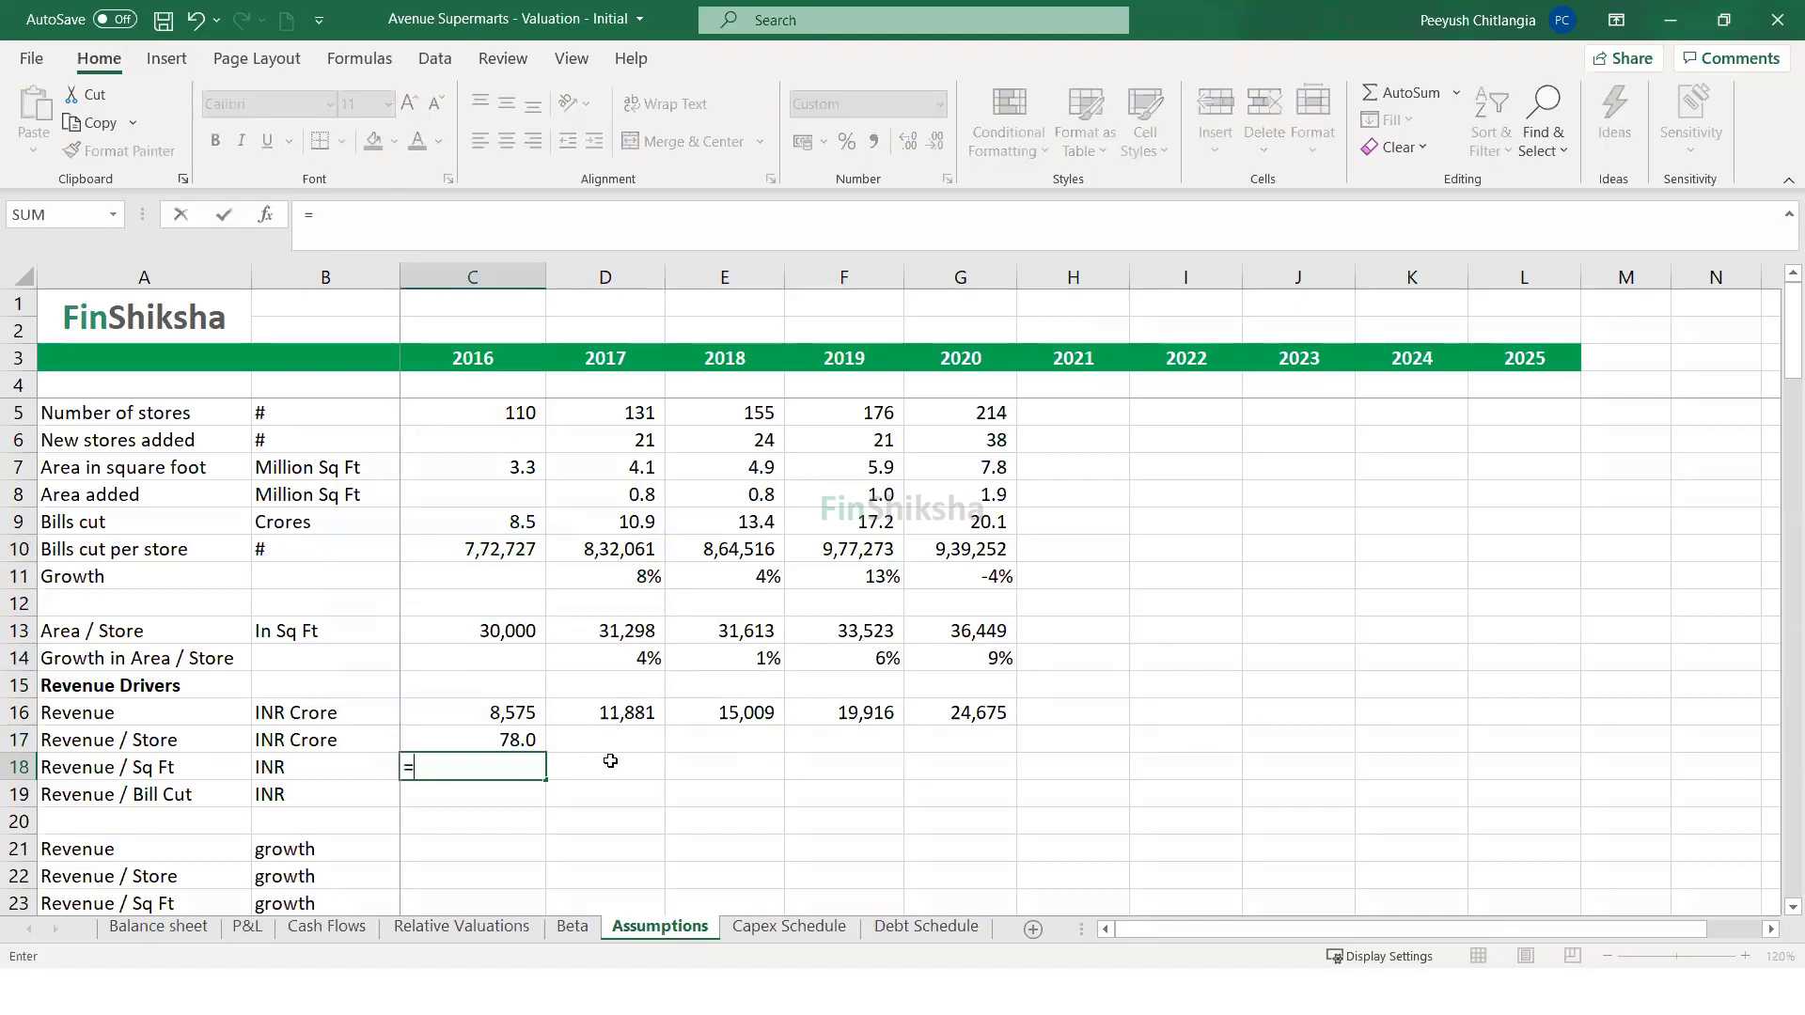
key("Escape")
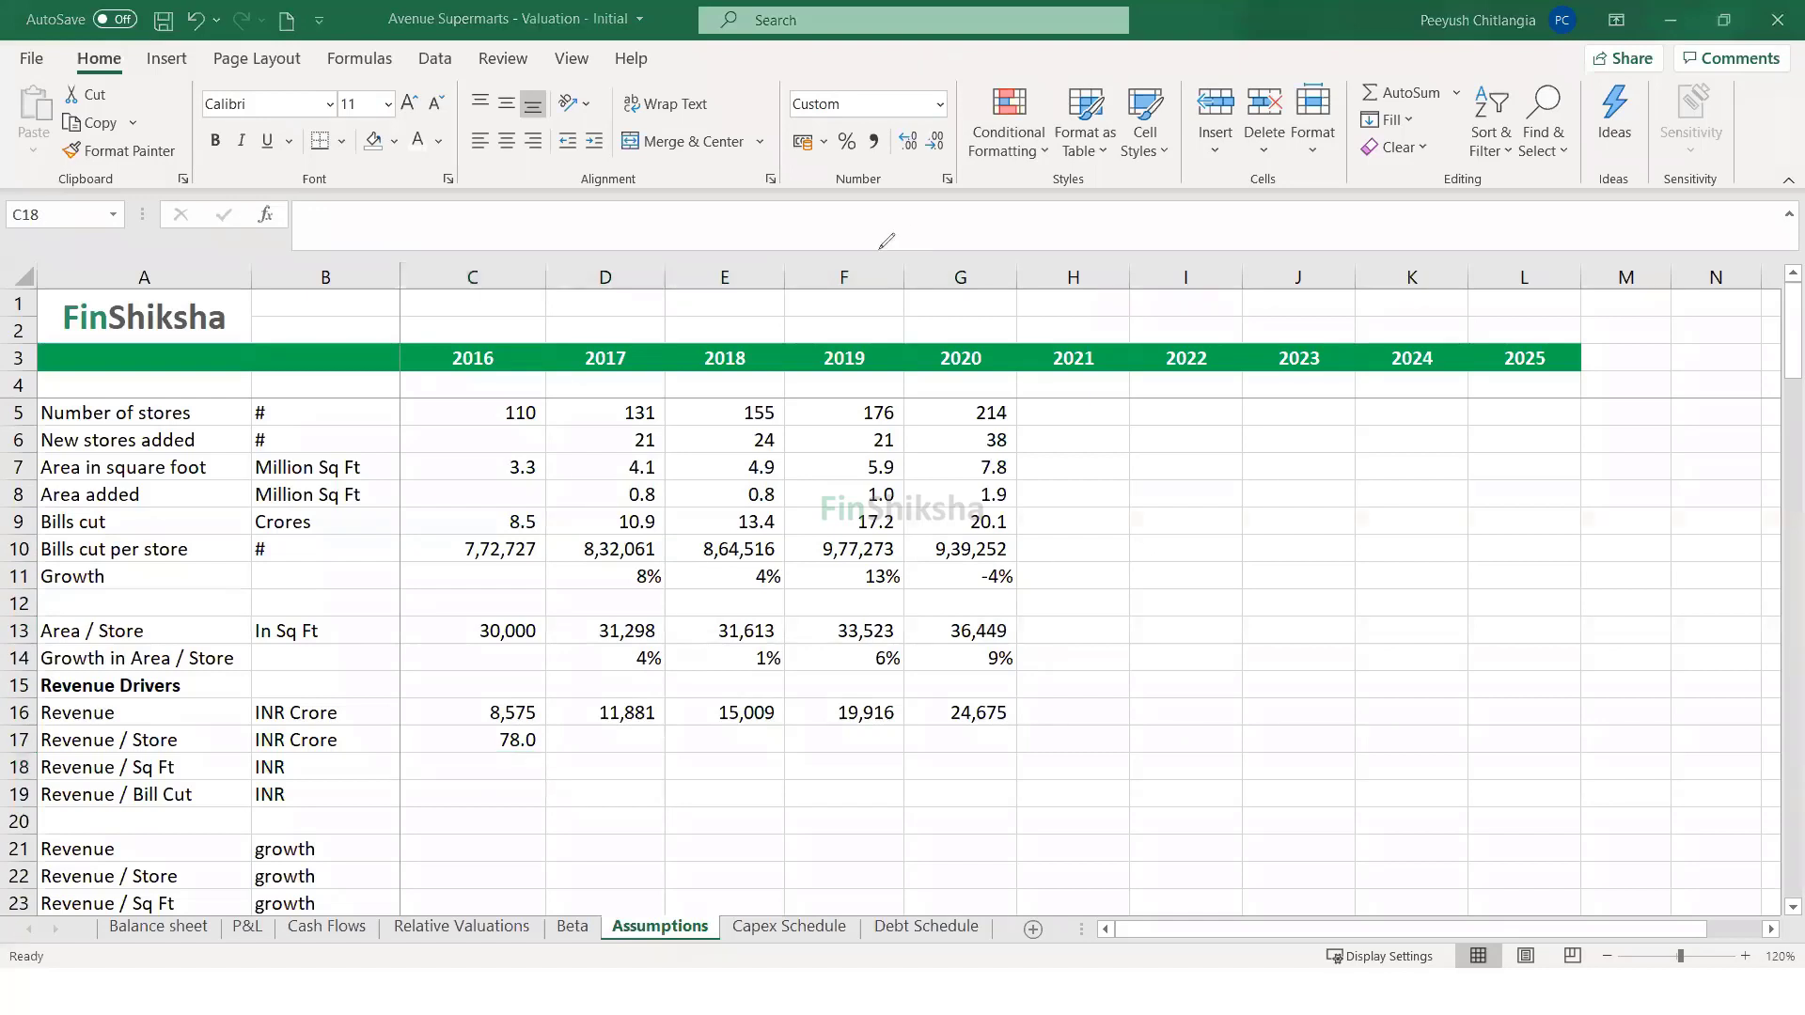
left_click(976, 431)
mouse_move(714, 199)
left_mouse_down()
mouse_move(739, 244)
mouse_move(860, 237)
left_mouse_up()
left_click_drag(998, 195, 993, 229)
mouse_move(1002, 219)
left_mouse_down()
mouse_move(1039, 199)
mouse_move(1060, 231)
mouse_move(1225, 224)
left_mouse_up()
left_click_drag(719, 285, 864, 271)
mouse_move(767, 333)
left_mouse_down()
mouse_move(783, 299)
mouse_move(795, 334)
mouse_move(856, 329)
left_mouse_up()
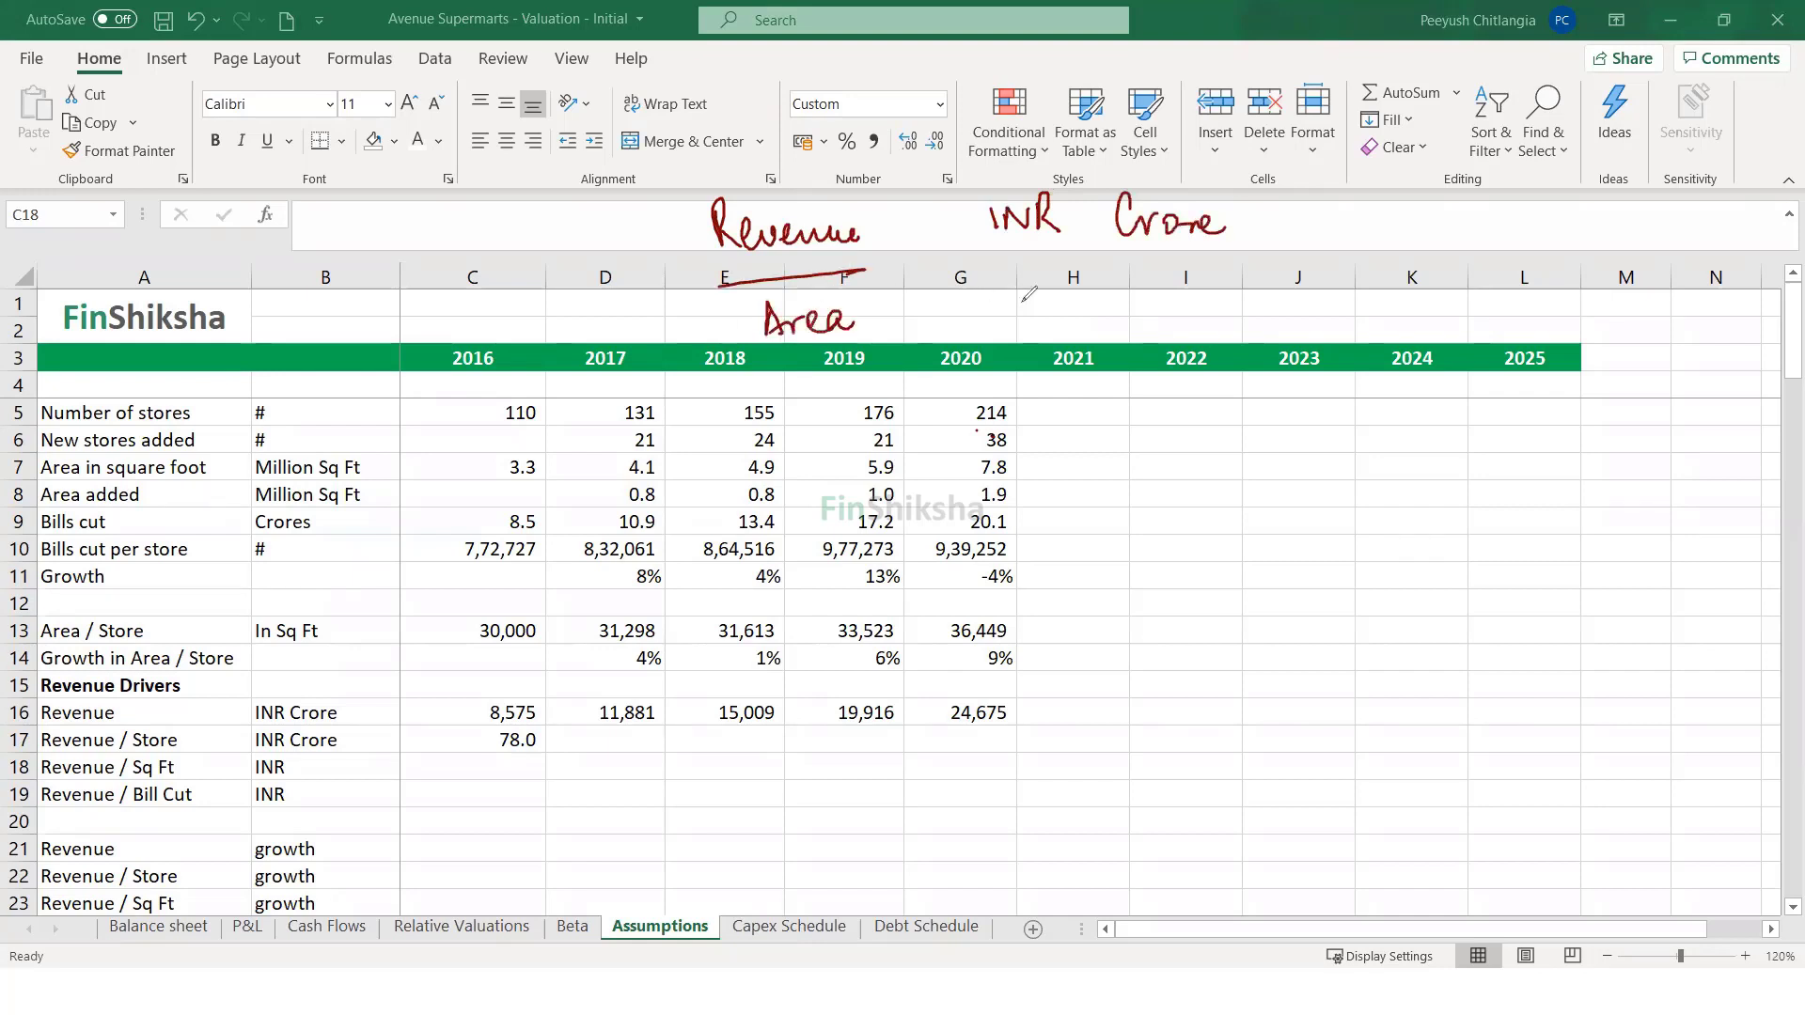
left_click_drag(1022, 293, 1086, 311)
left_click(1097, 307)
left_click_drag(1257, 201, 1279, 231)
mouse_move(1279, 201)
left_mouse_down()
mouse_move(1257, 231)
mouse_move(1307, 227)
left_mouse_up()
mouse_move(1320, 199)
left_mouse_down()
mouse_move(1382, 235)
mouse_move(1490, 212)
mouse_move(1507, 235)
left_mouse_up()
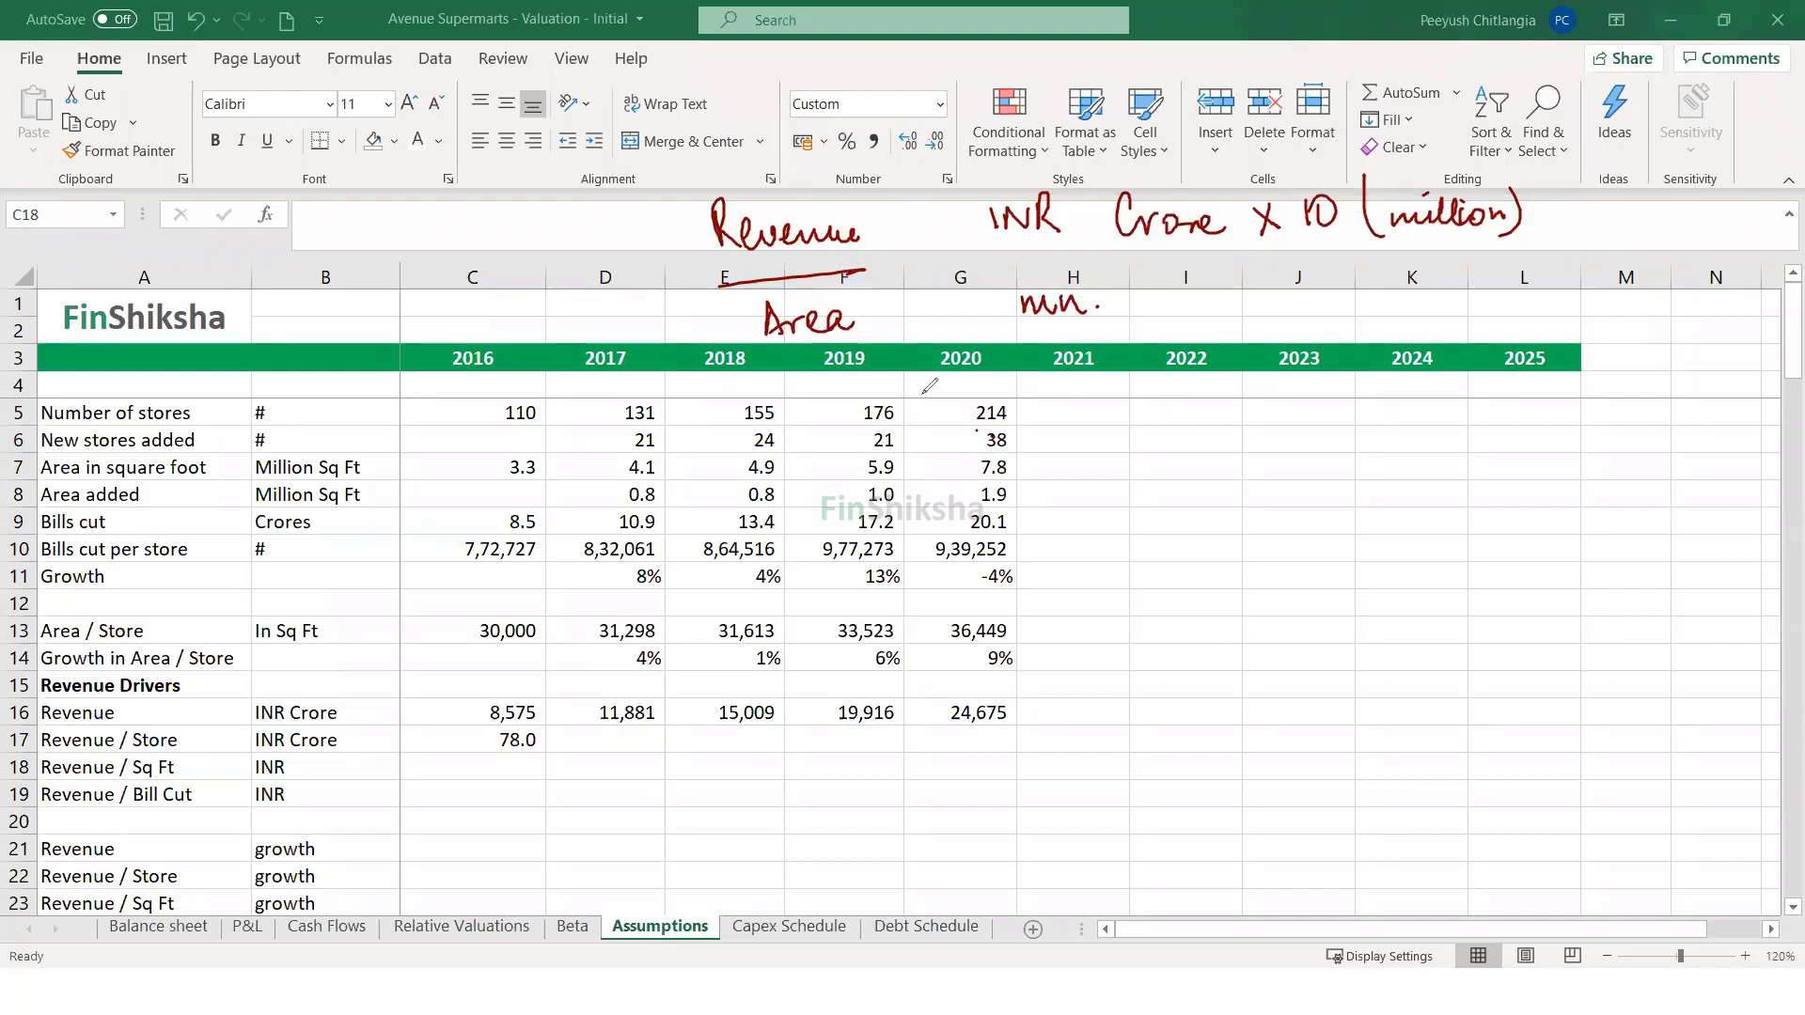
- Enter 2016 Revenue / Sq Ft as =C16*10/C7, giving 25,984.8
left_click(510, 763)
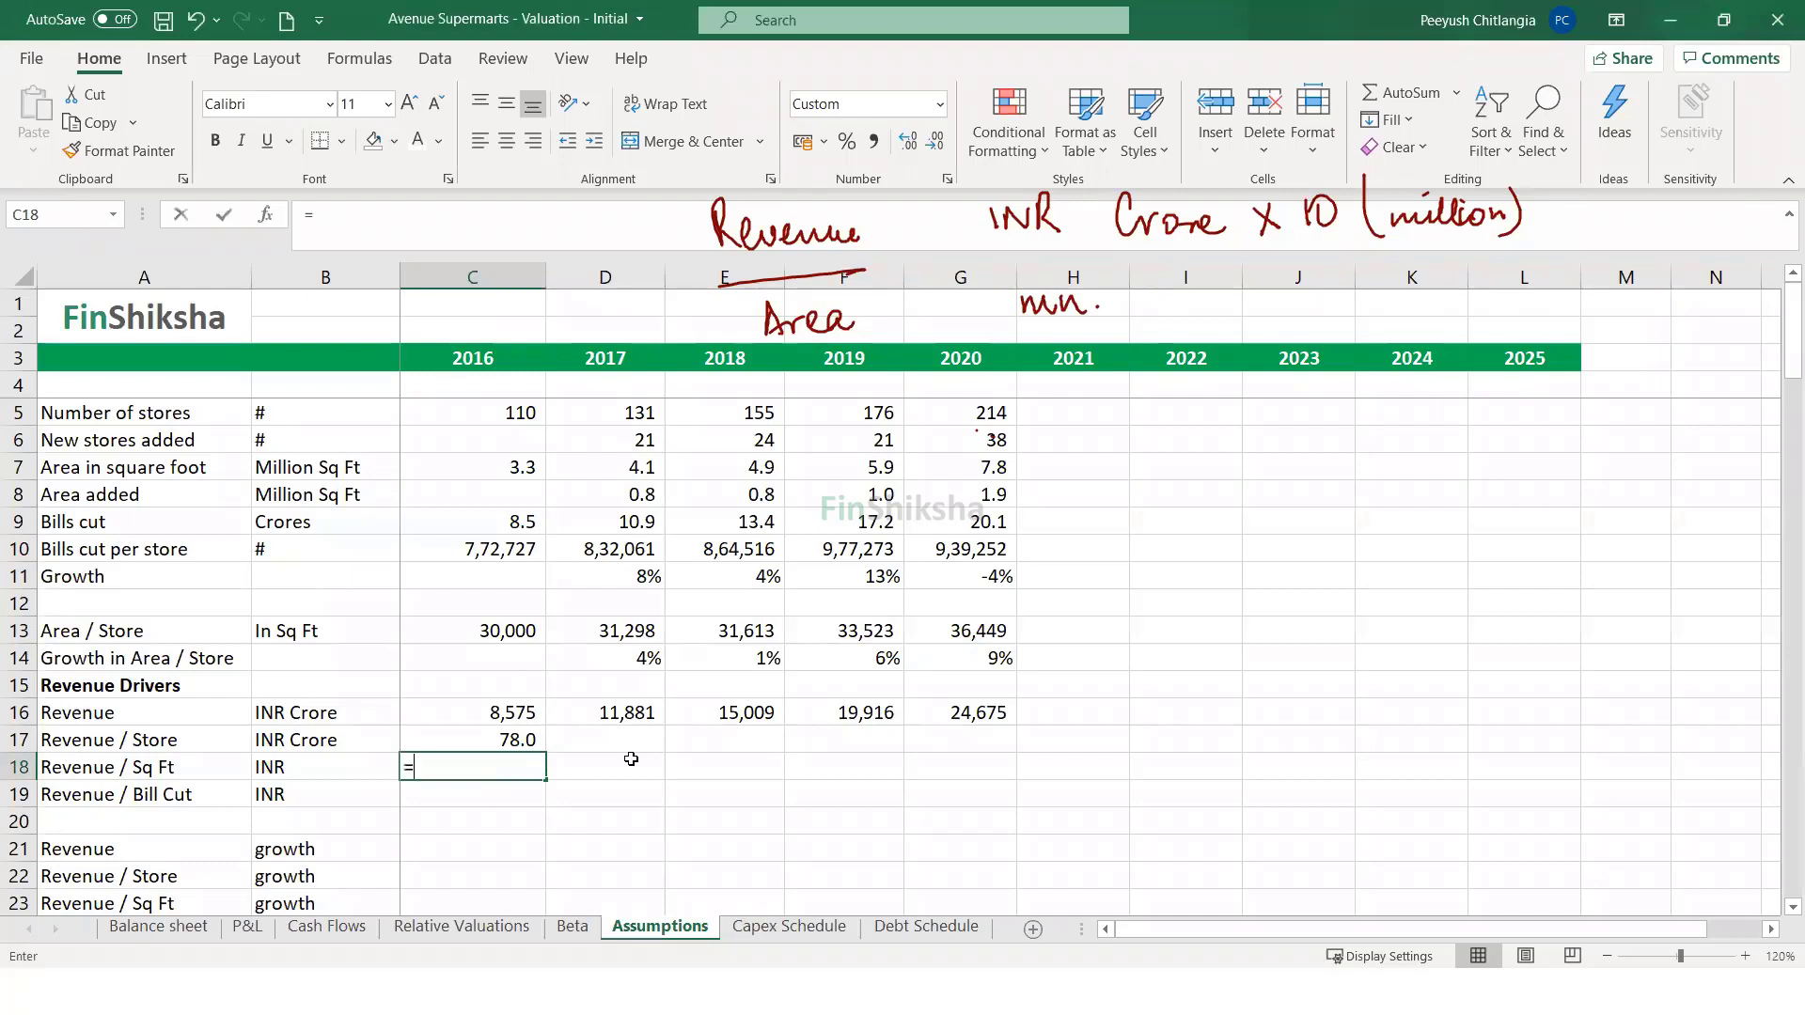
type("=")
key("Up")
key("Up")
type("*10")
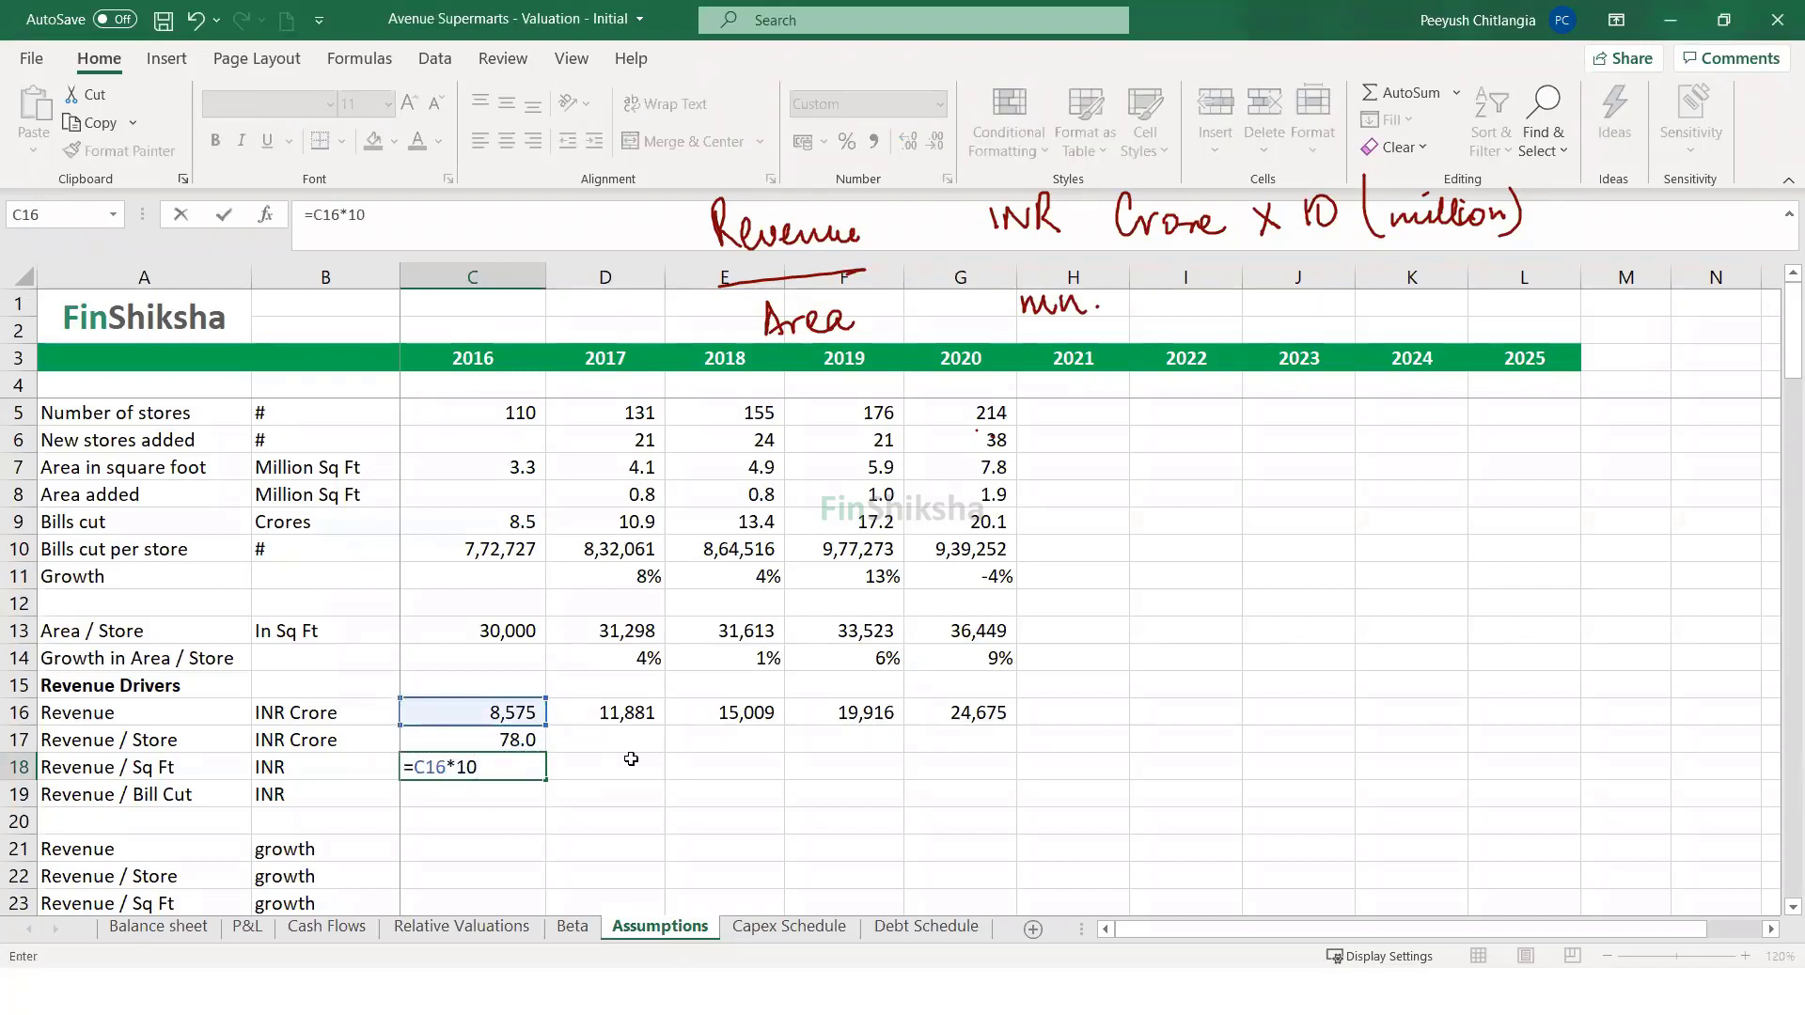
type("/")
key("Down")
key("Up")
key("Up")
key("Up")
key("Up")
key("Up")
key("Up")
key("Up")
key("Up")
key("Up")
key("Up")
key("Up")
key("Up")
key("Up")
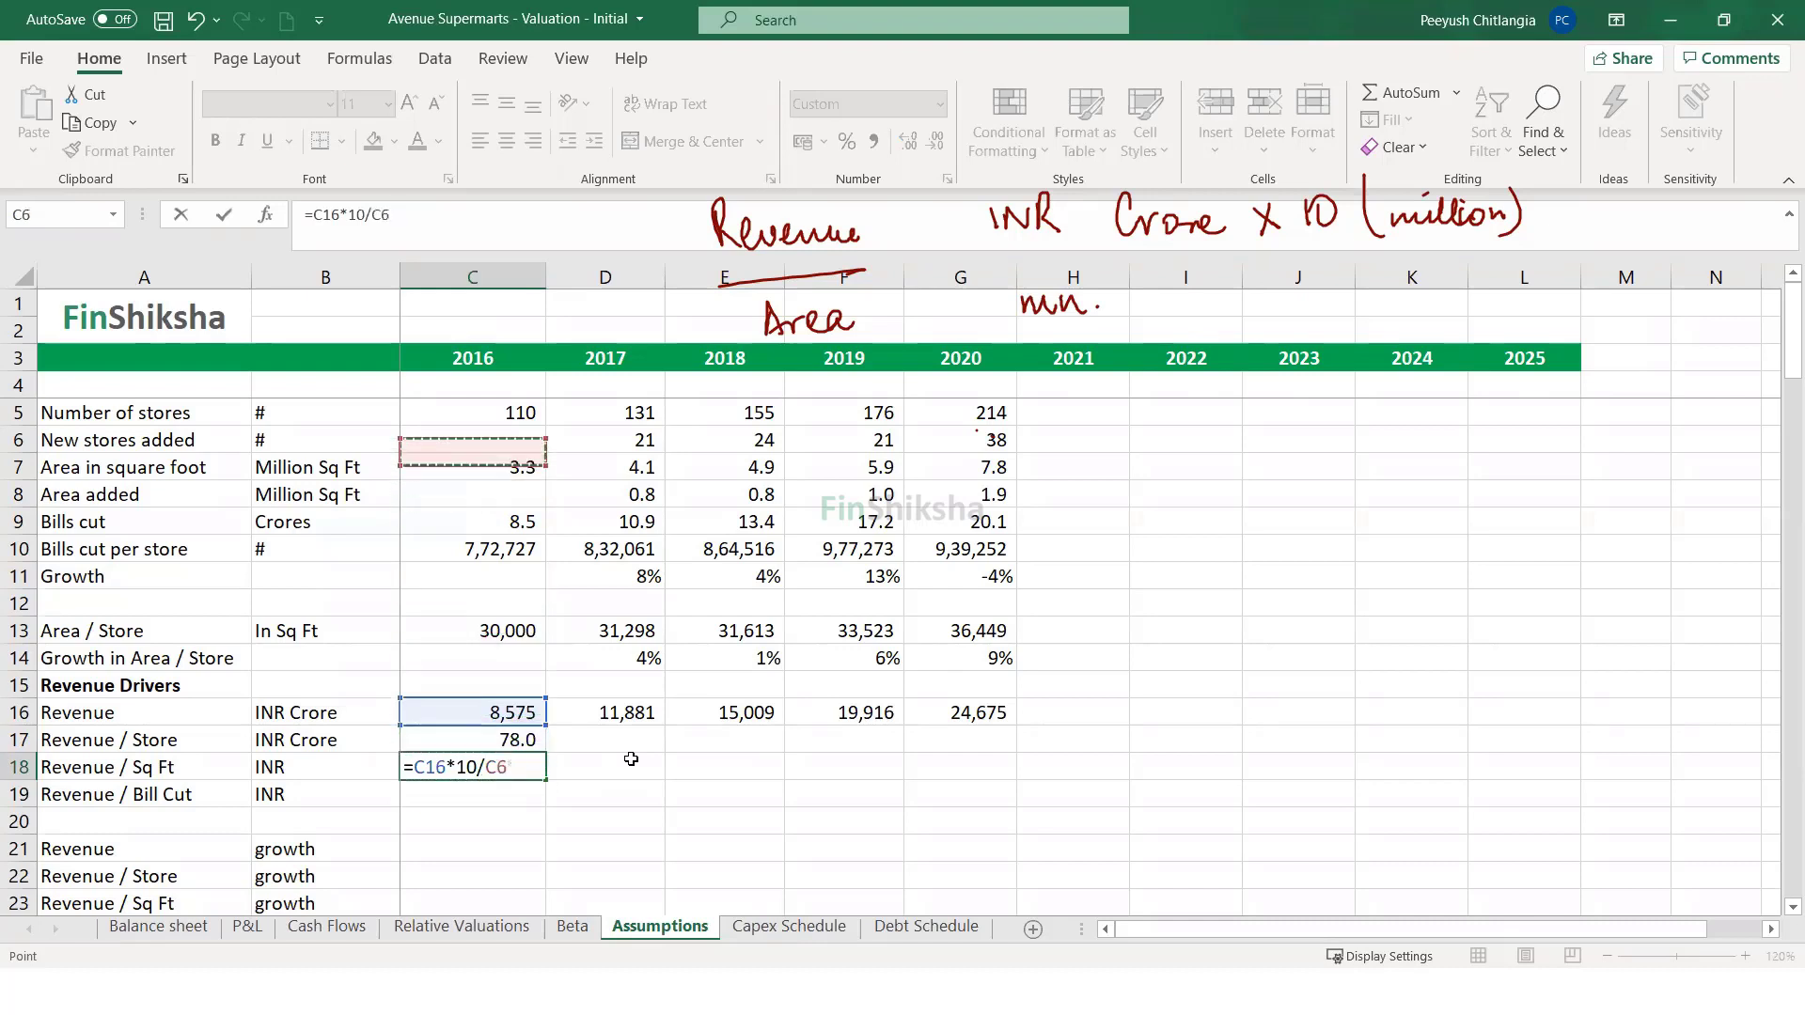
key("Down")
key("Return")
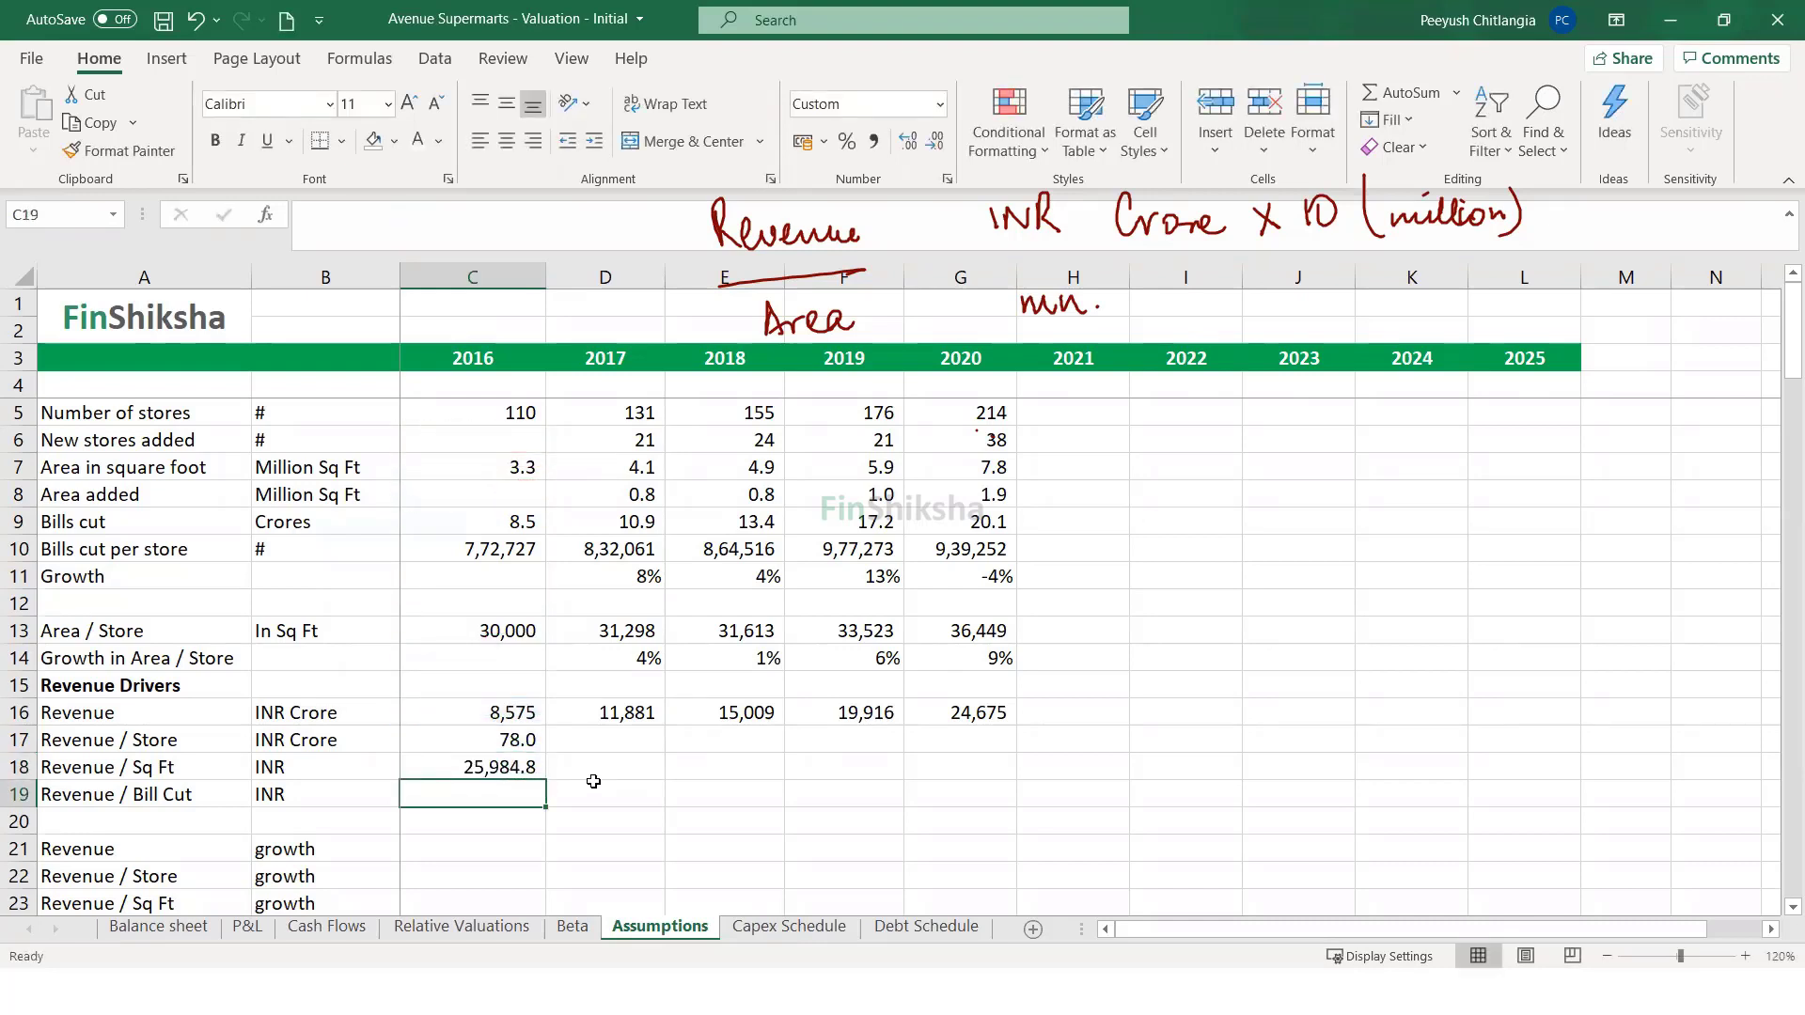
- Enter 2016 Revenue / Bill Cut as =C16/C9, giving 1,008.8
type("=")
key("Up")
key("Up")
key("Up")
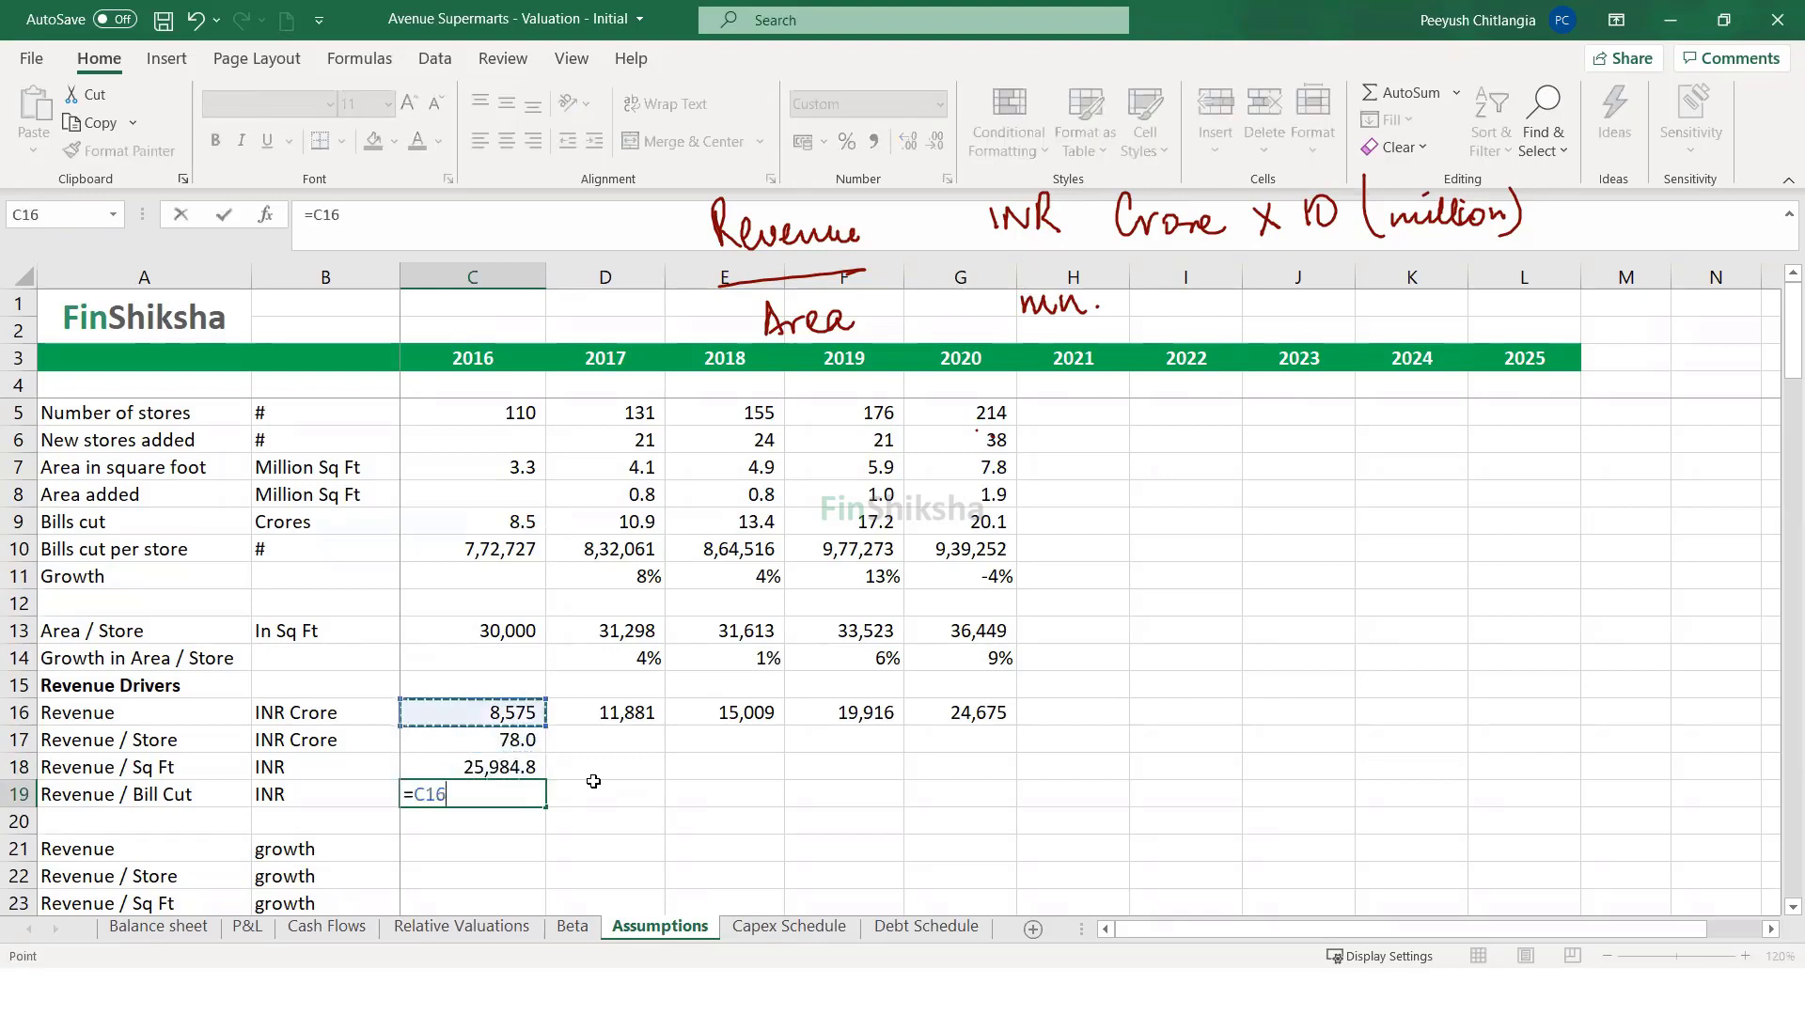
type("/")
key("Up")
key("Up")
key("Up")
key("Up")
key("Up")
key("Up")
key("Up")
key("Up")
key("Up")
key("Up")
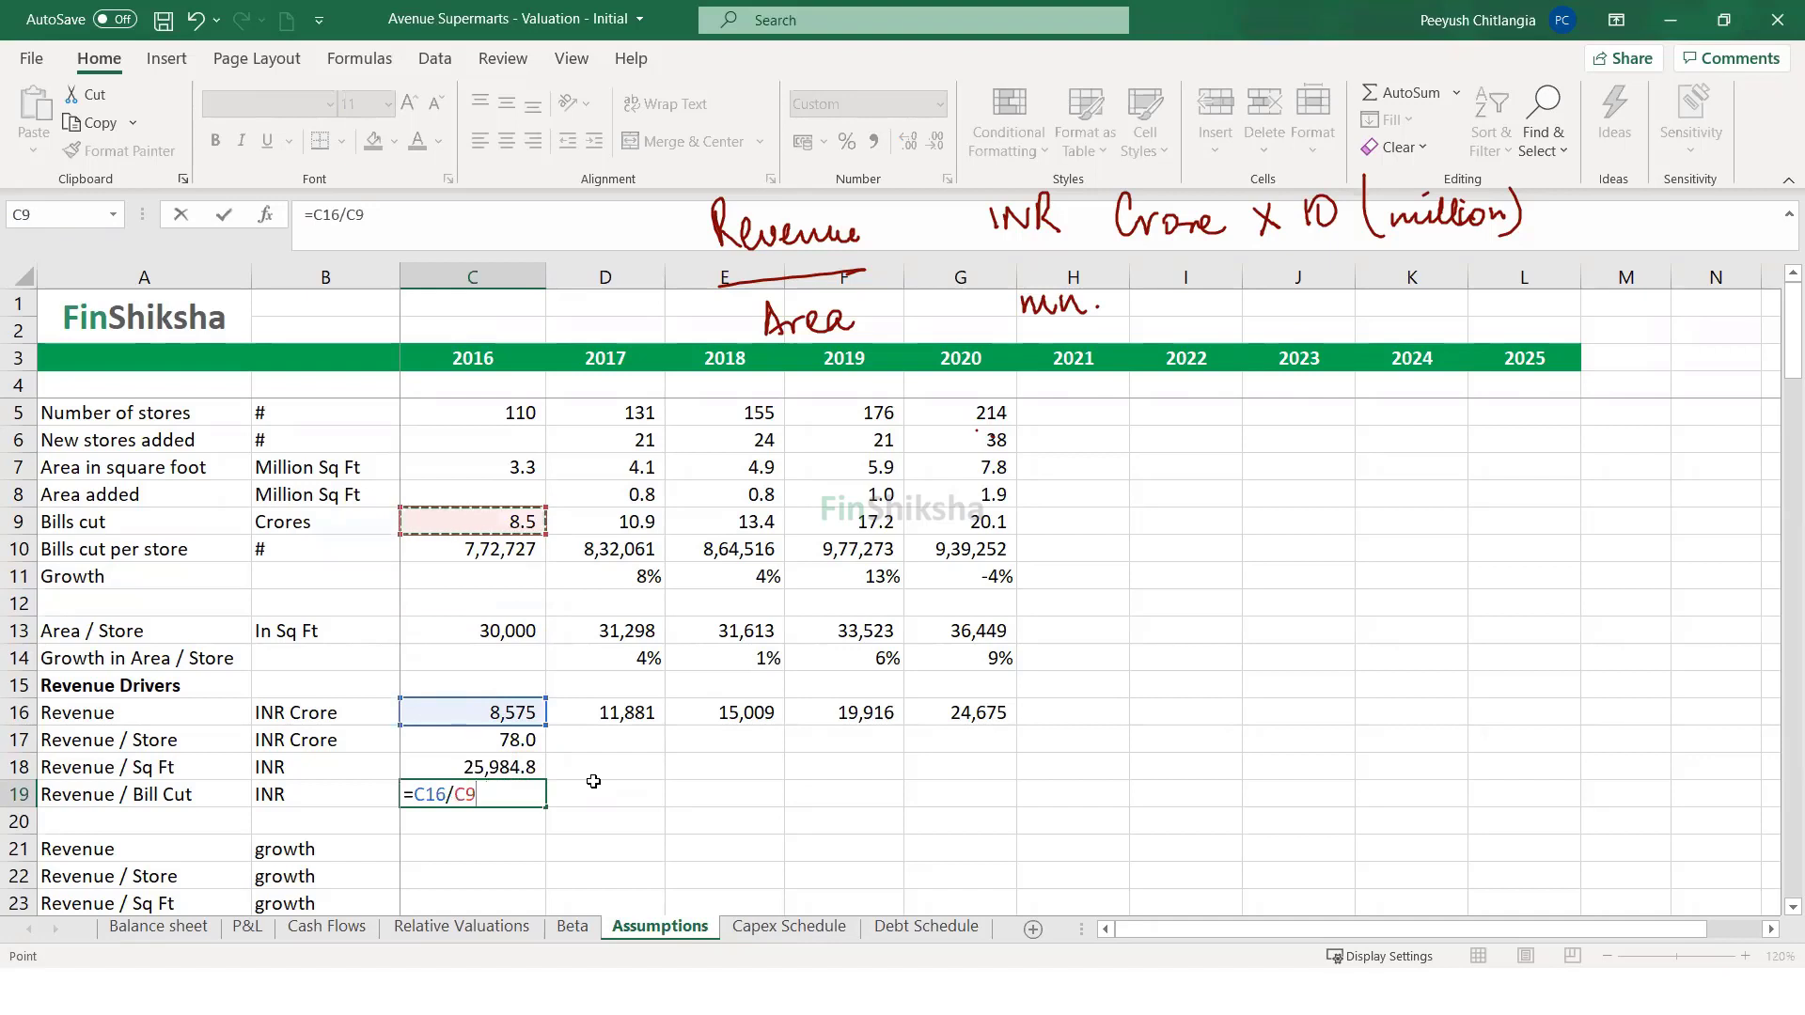
key("ctrl+Return")
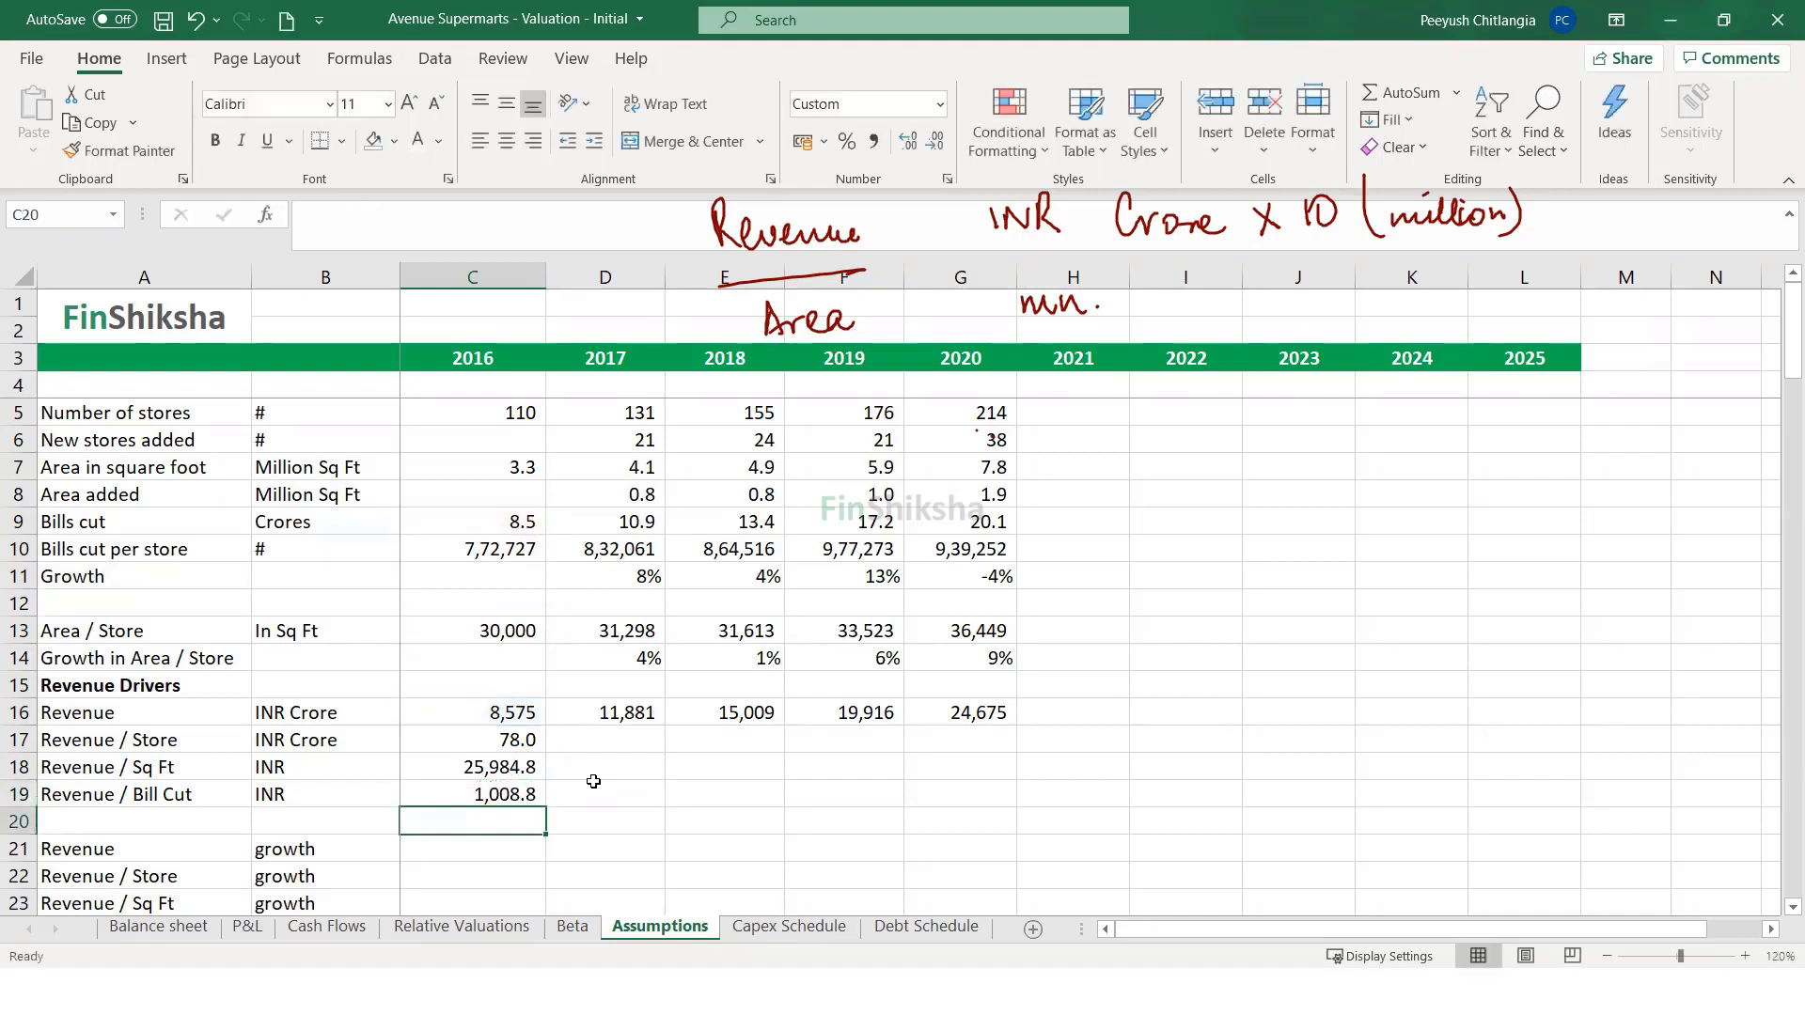
- Extend the three 2016 revenue ratios across to 2020 and remove their decimals
left_click_drag(527, 739, 1017, 808)
left_click(935, 141)
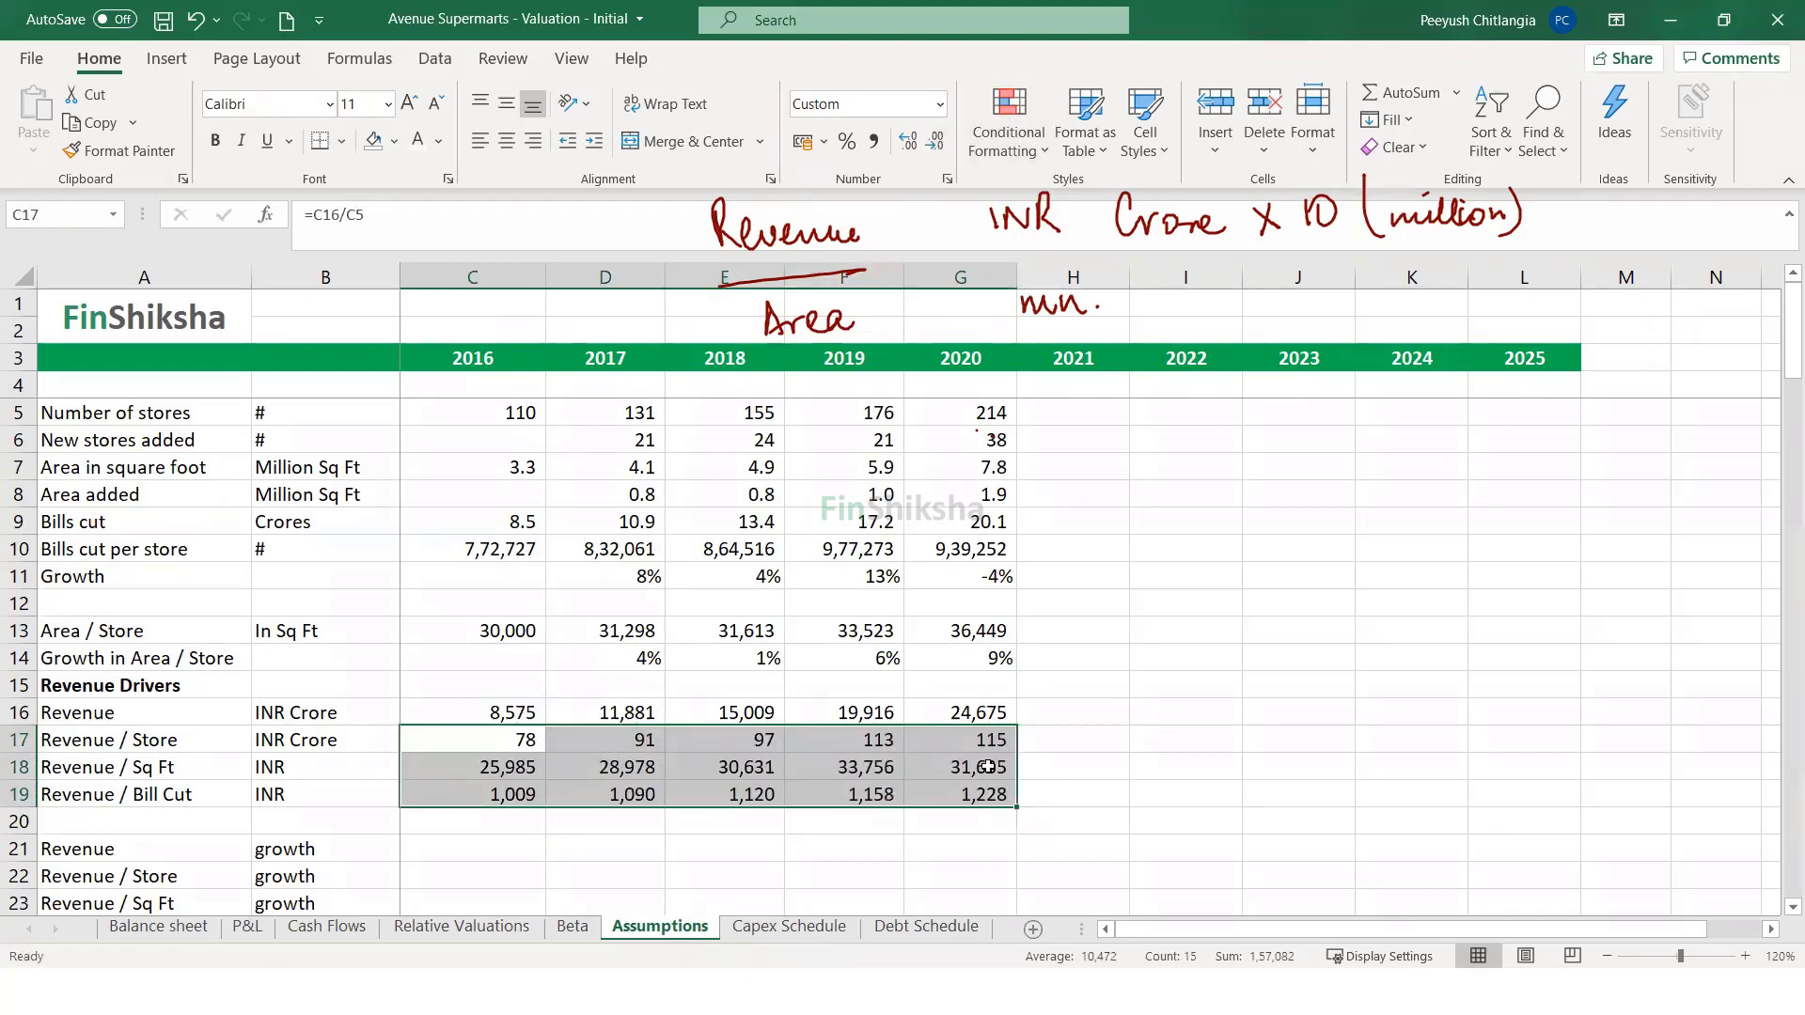
left_click(950, 775)
- Review the Revenue / Store, Area / Store, Revenue / Sq Ft and Revenue / Bill Cut rows
left_click_drag(527, 743, 973, 738)
left_click_drag(512, 631, 969, 630)
left_click_drag(512, 766, 968, 760)
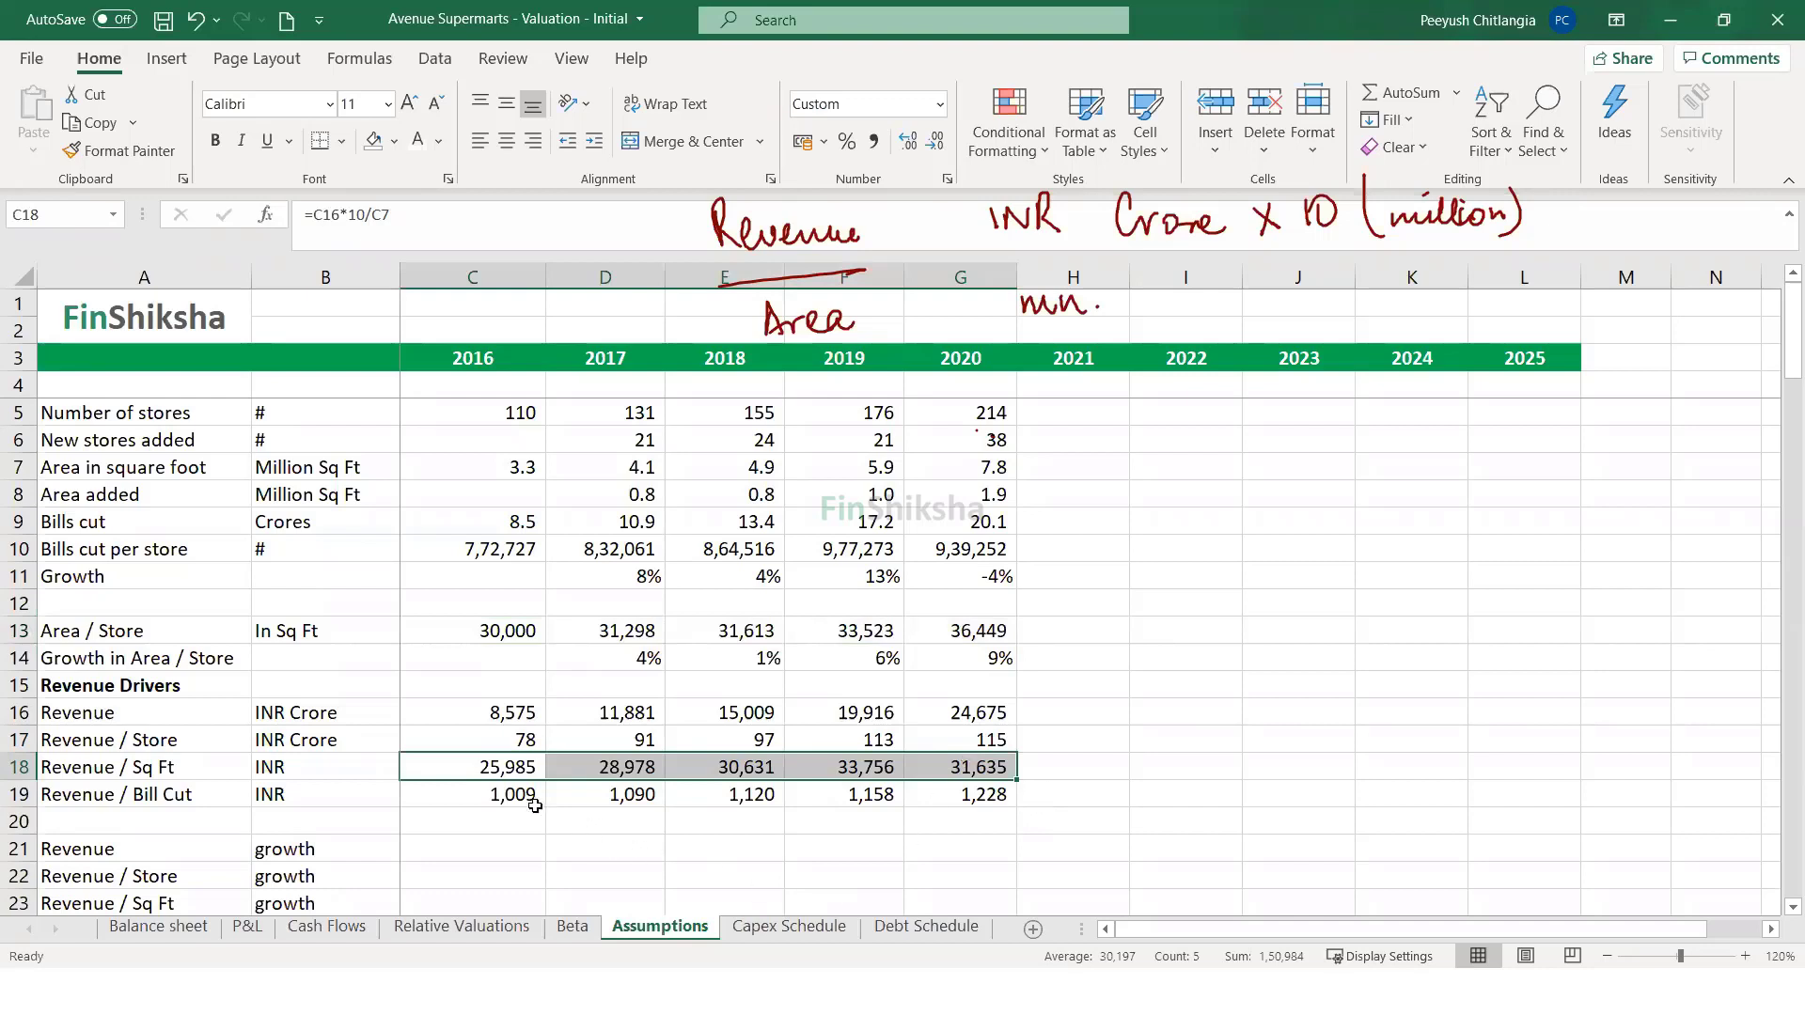
left_click_drag(516, 793, 943, 792)
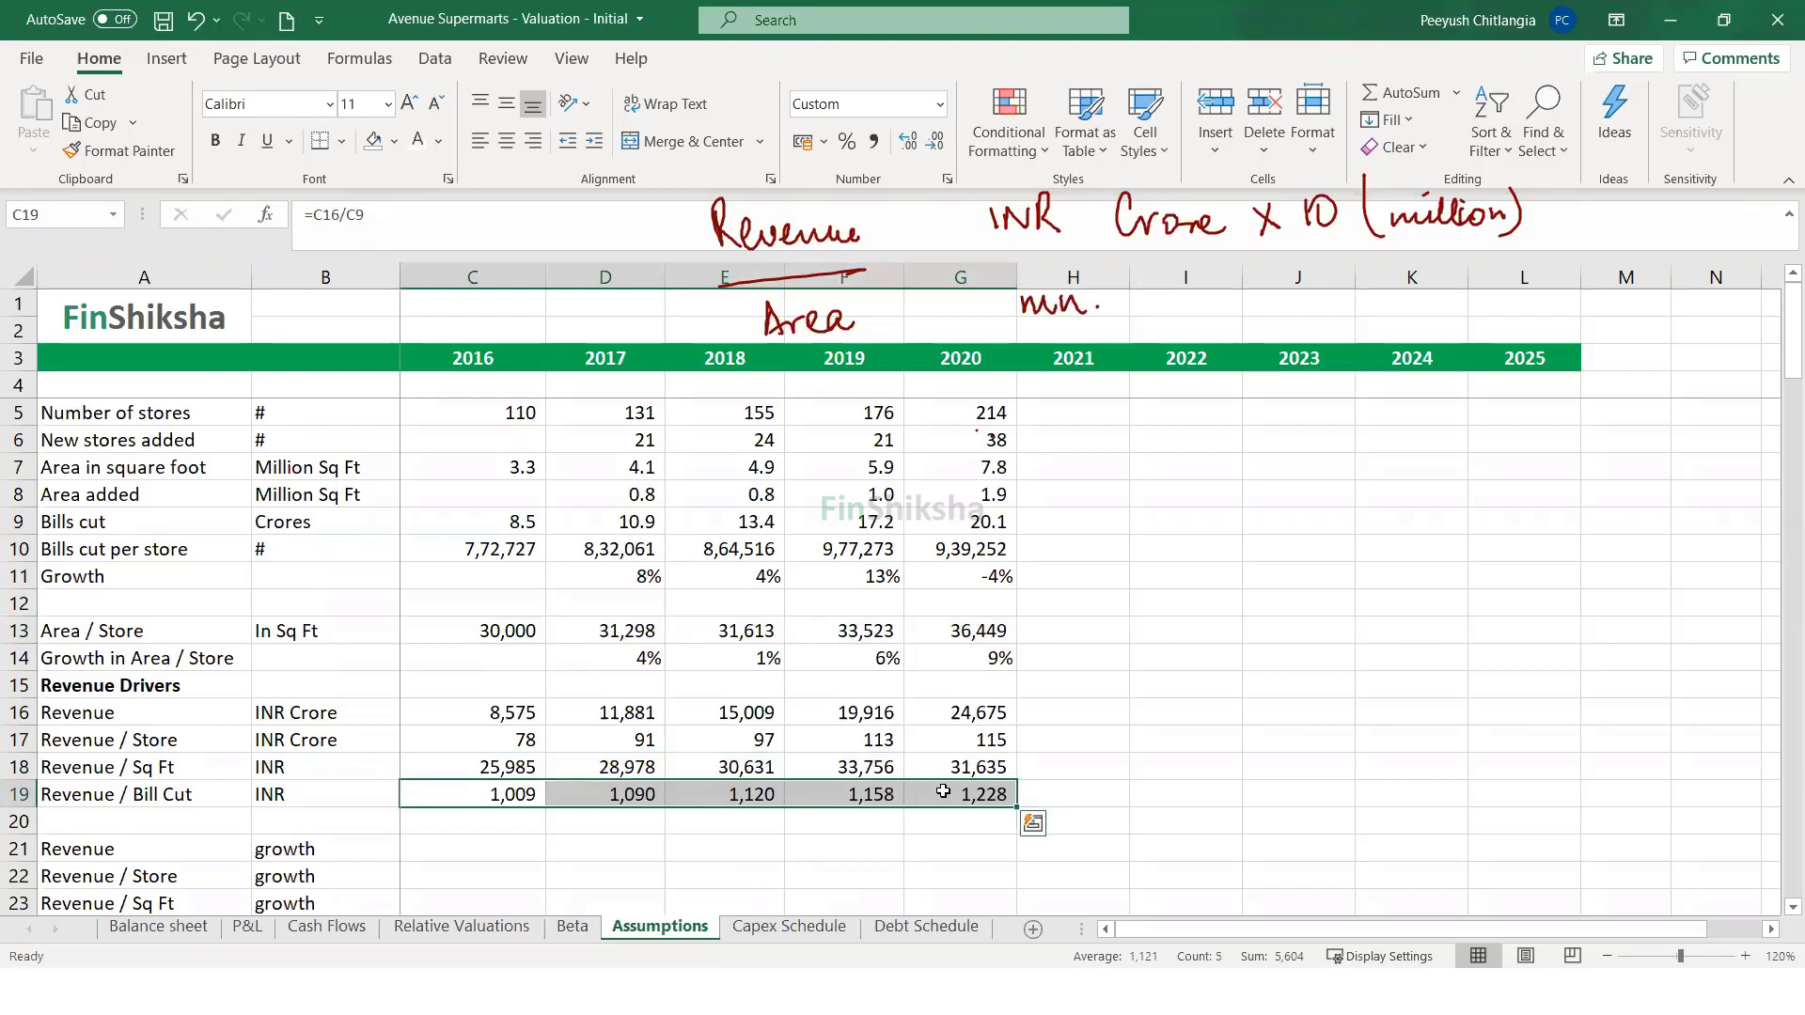